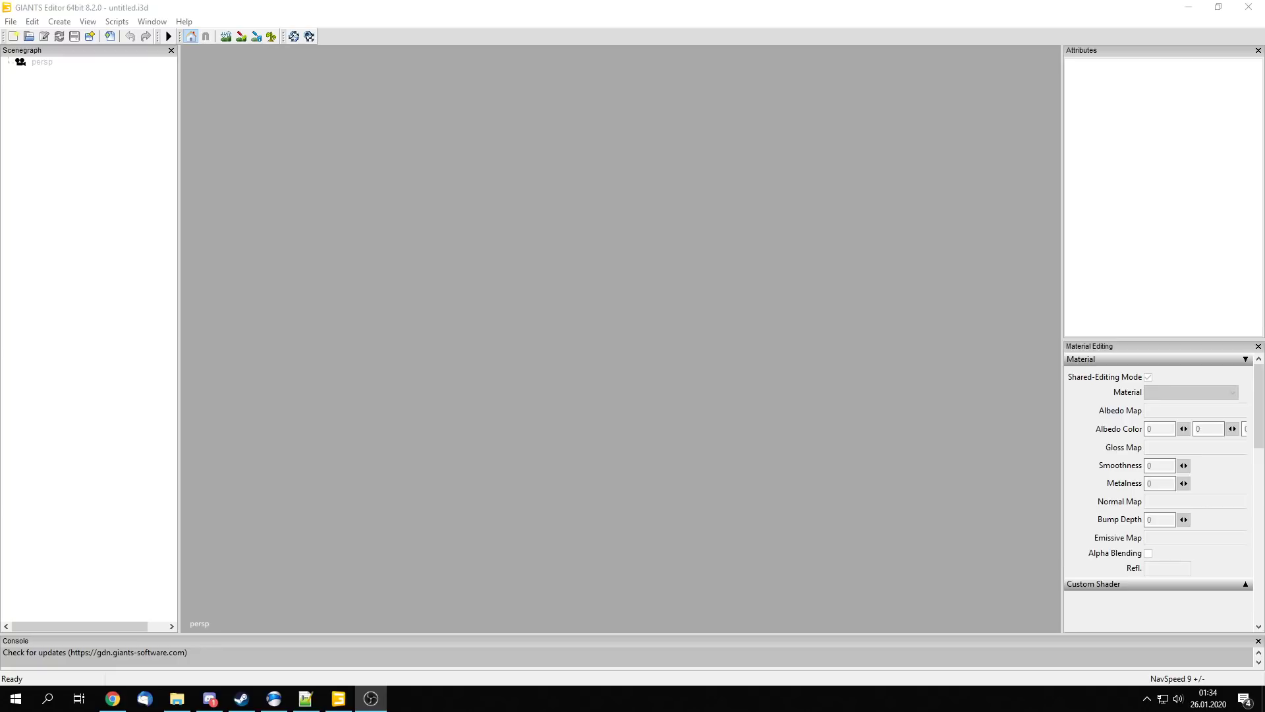
Step: Start a new mod from a game item and open the list of available items
right_click(108, 241)
click(175, 6)
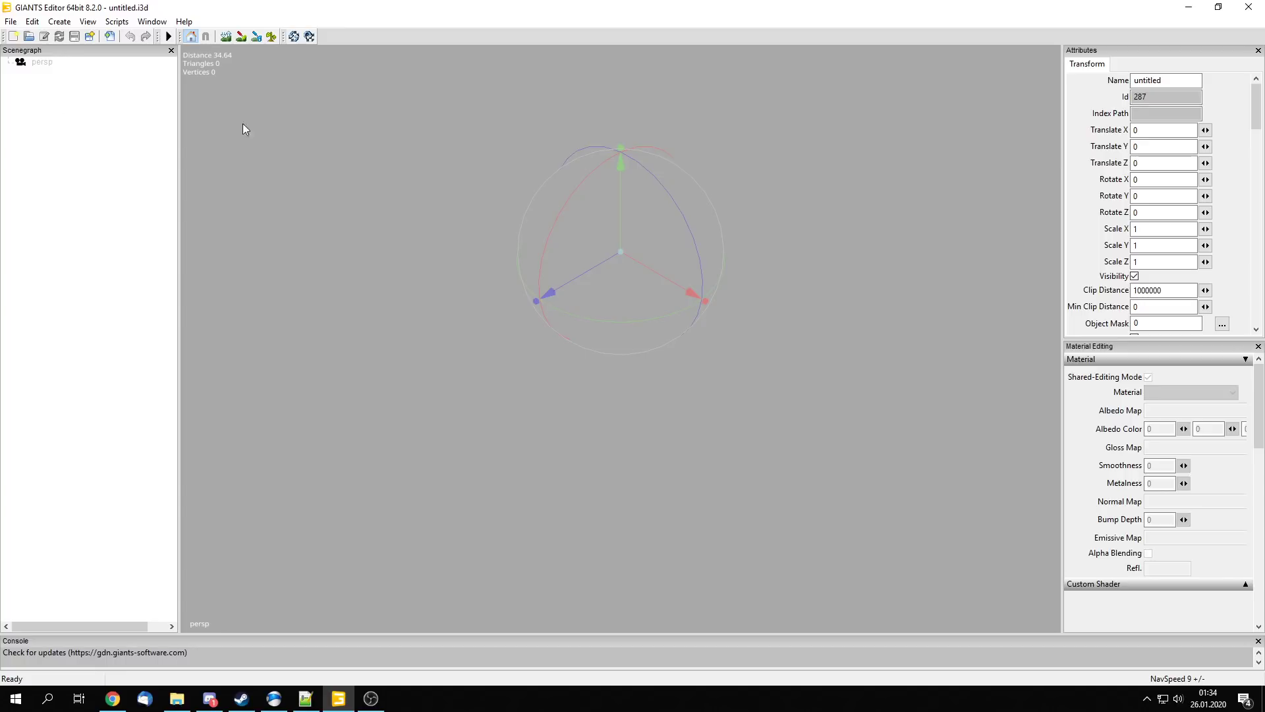
click(12, 24)
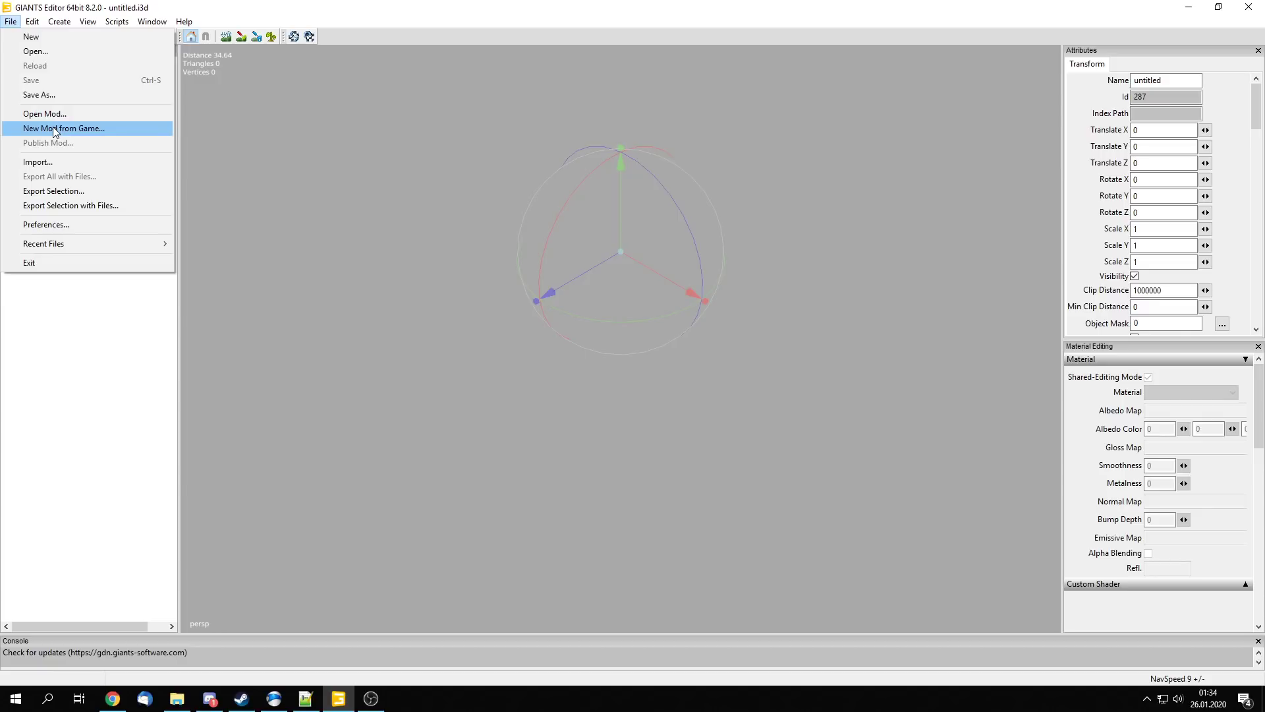
click(88, 128)
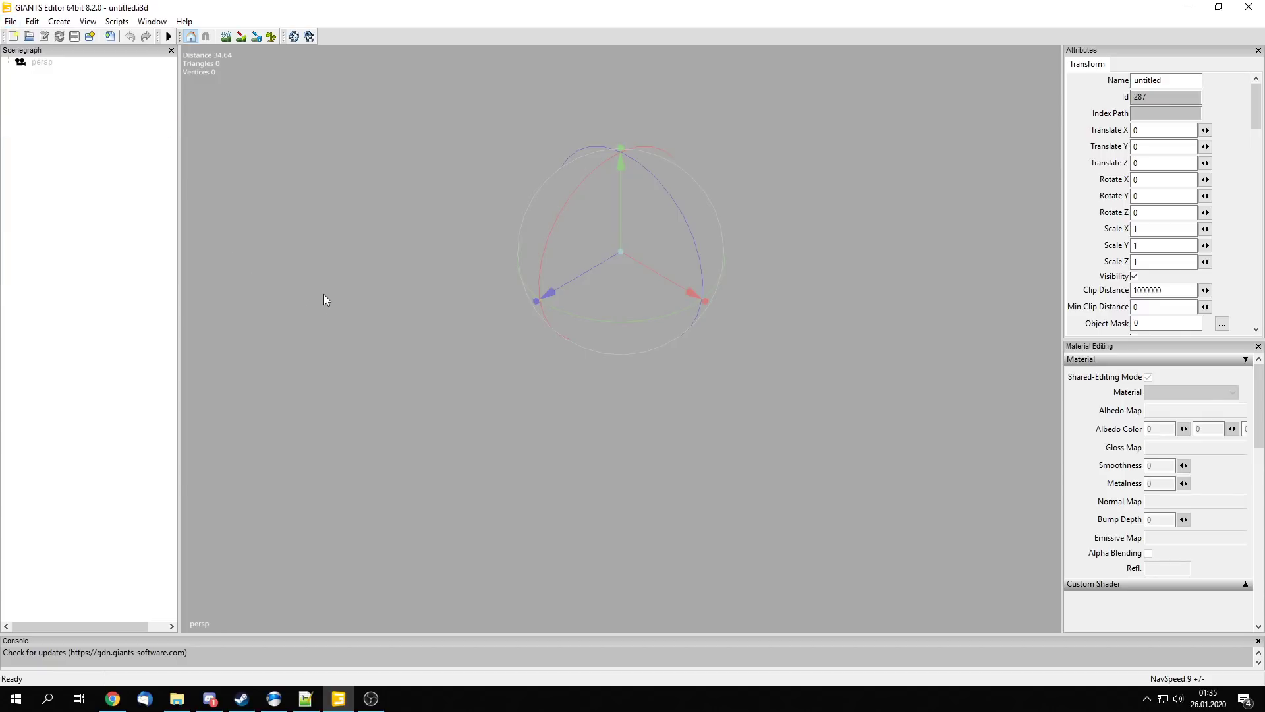
drag(575, 270, 445, 215)
click(470, 237)
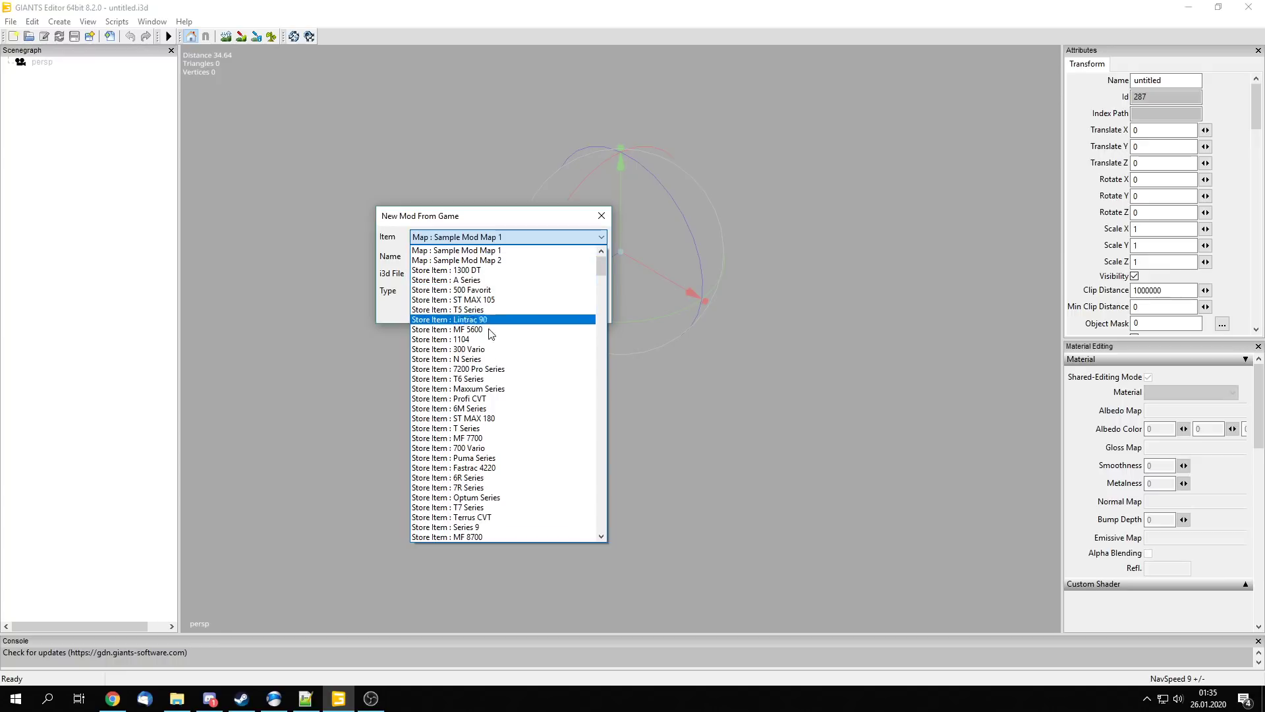
Step: Look through the available maps and store items and base the new mod on the store item 500 Favorit
scroll(491, 333, down, 6)
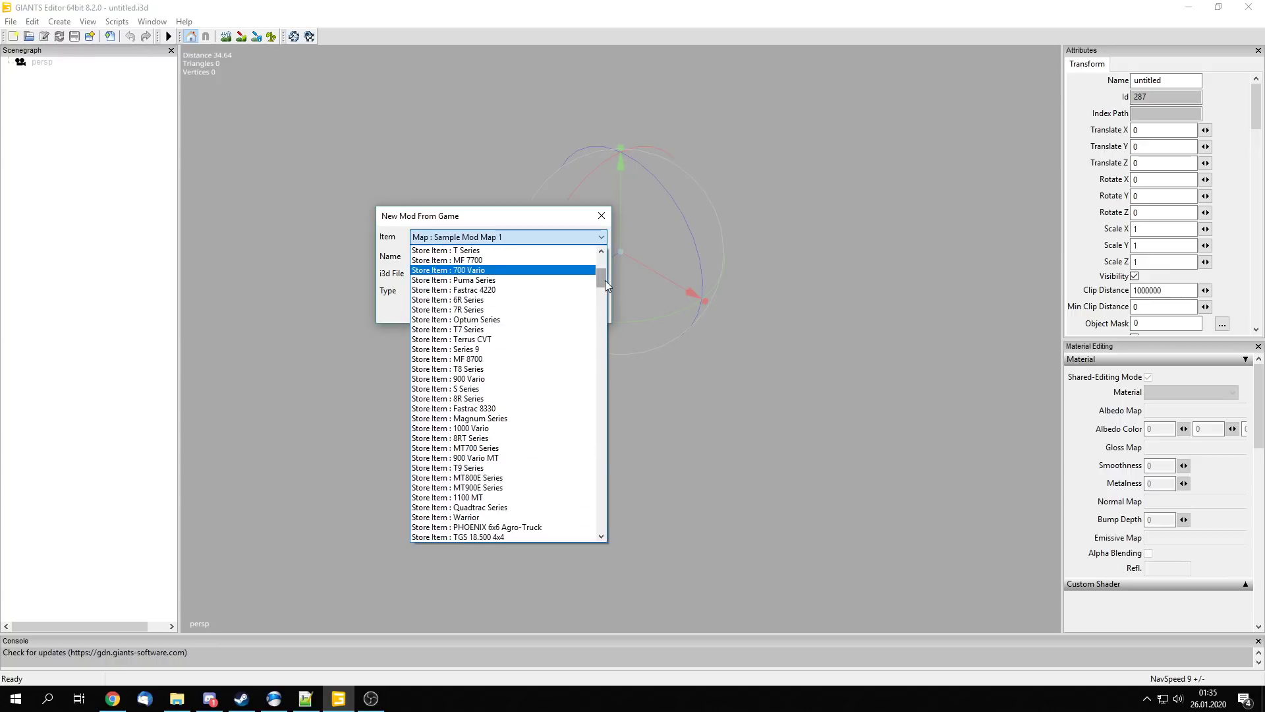
drag(605, 280, 607, 501)
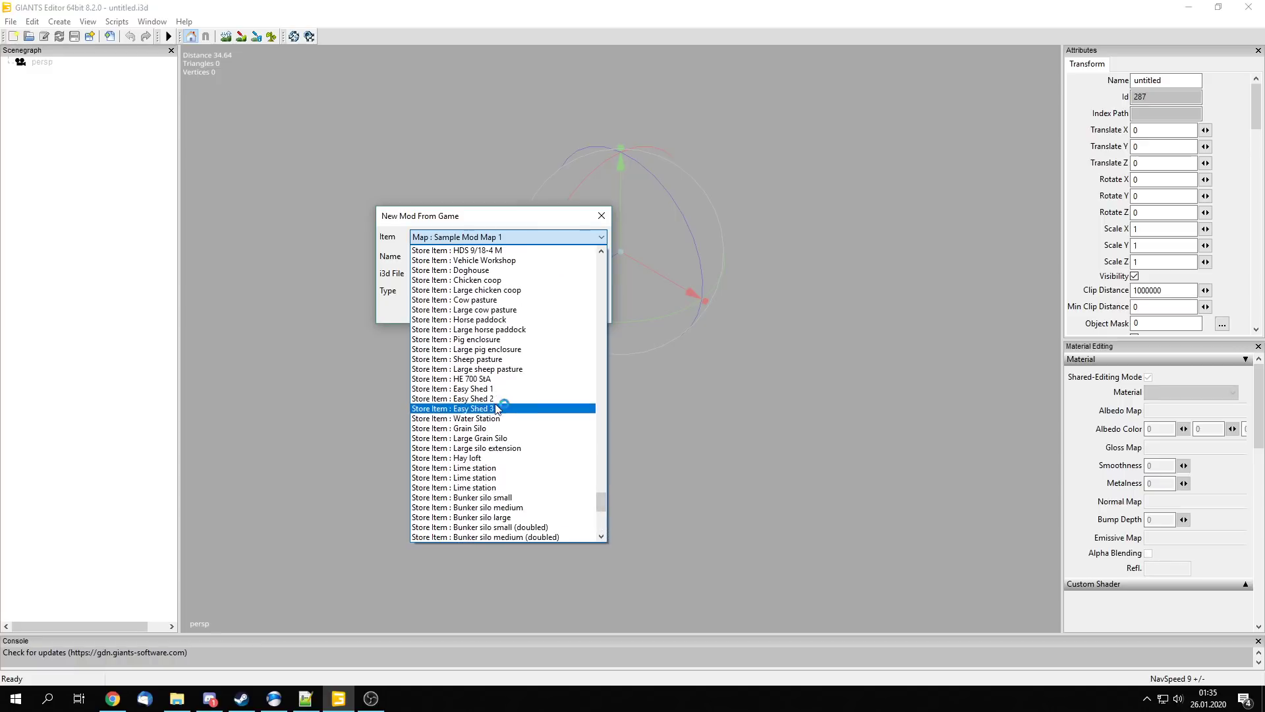
scroll(498, 402, up, 5)
drag(603, 493, 604, 256)
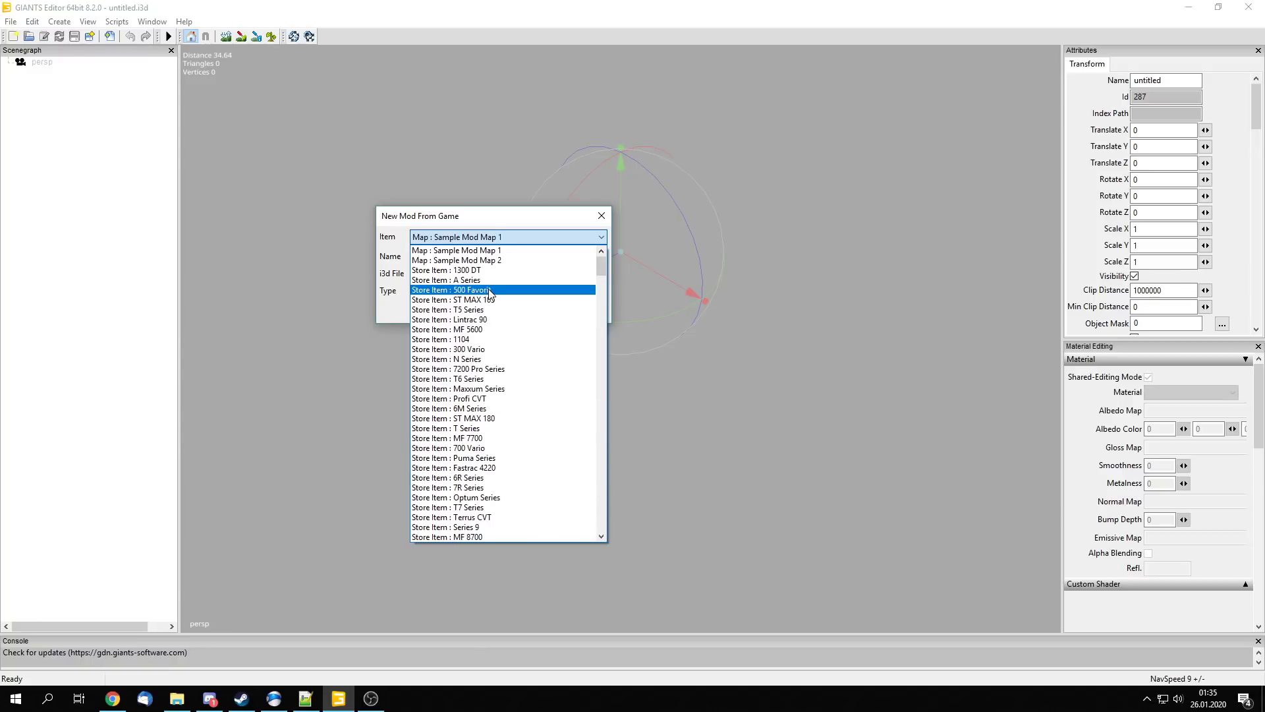
scroll(547, 398, down, 3)
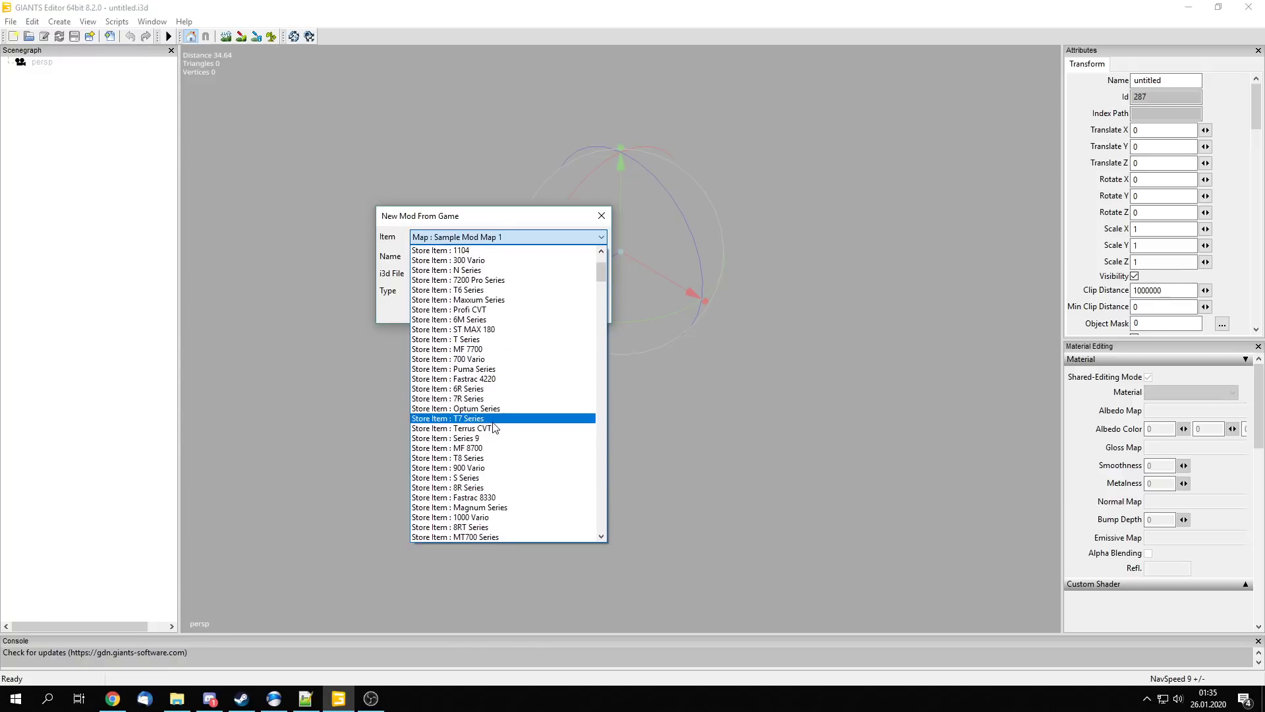
scroll(493, 422, down, 2)
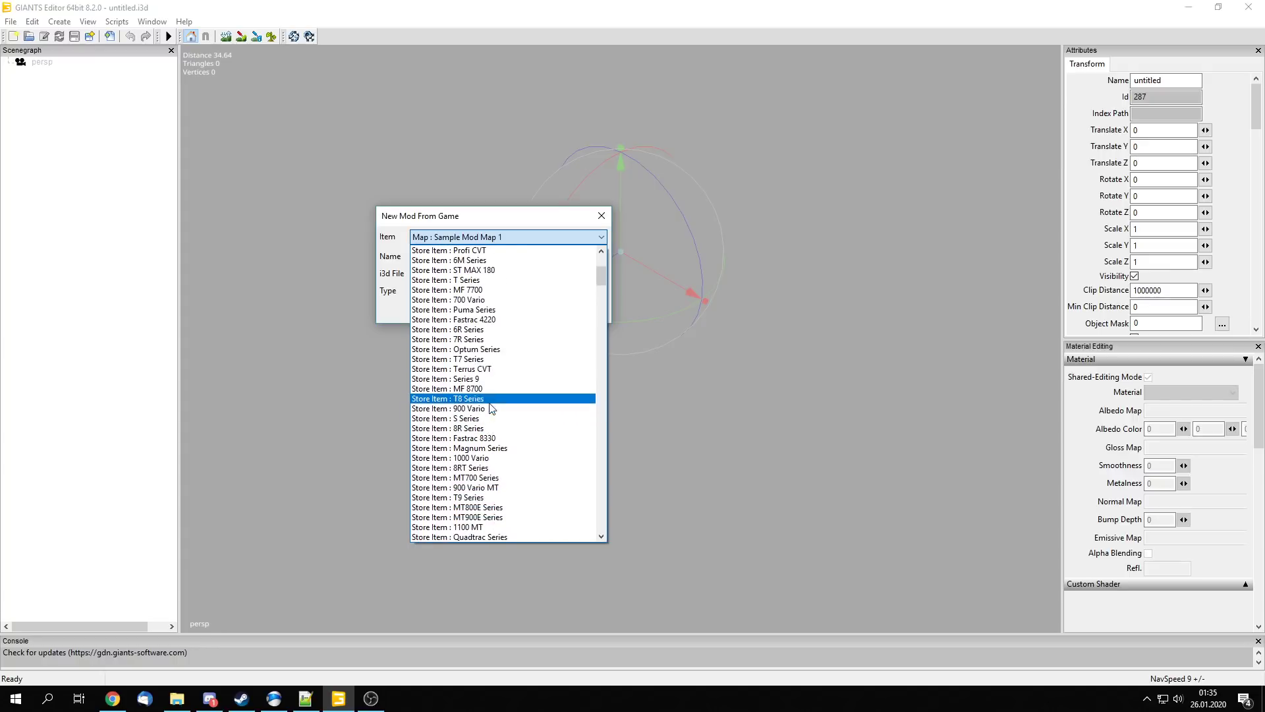
scroll(496, 448, down, 2)
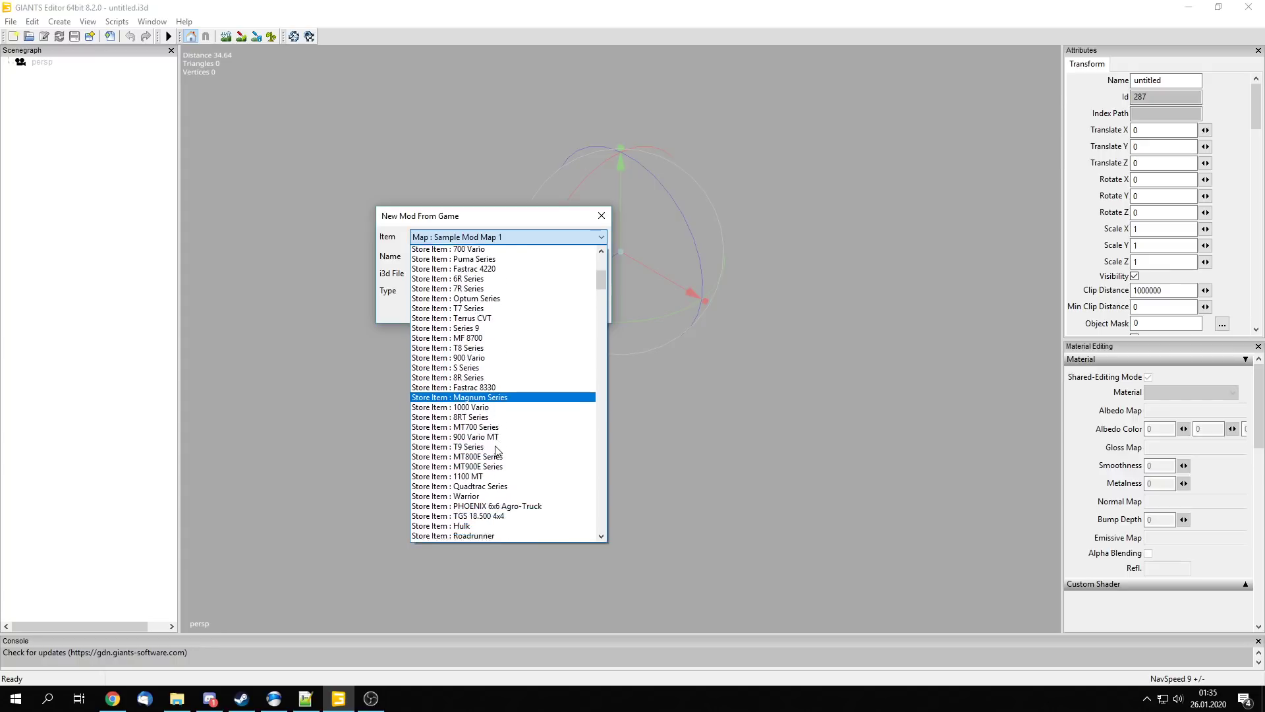
scroll(498, 451, down, 10)
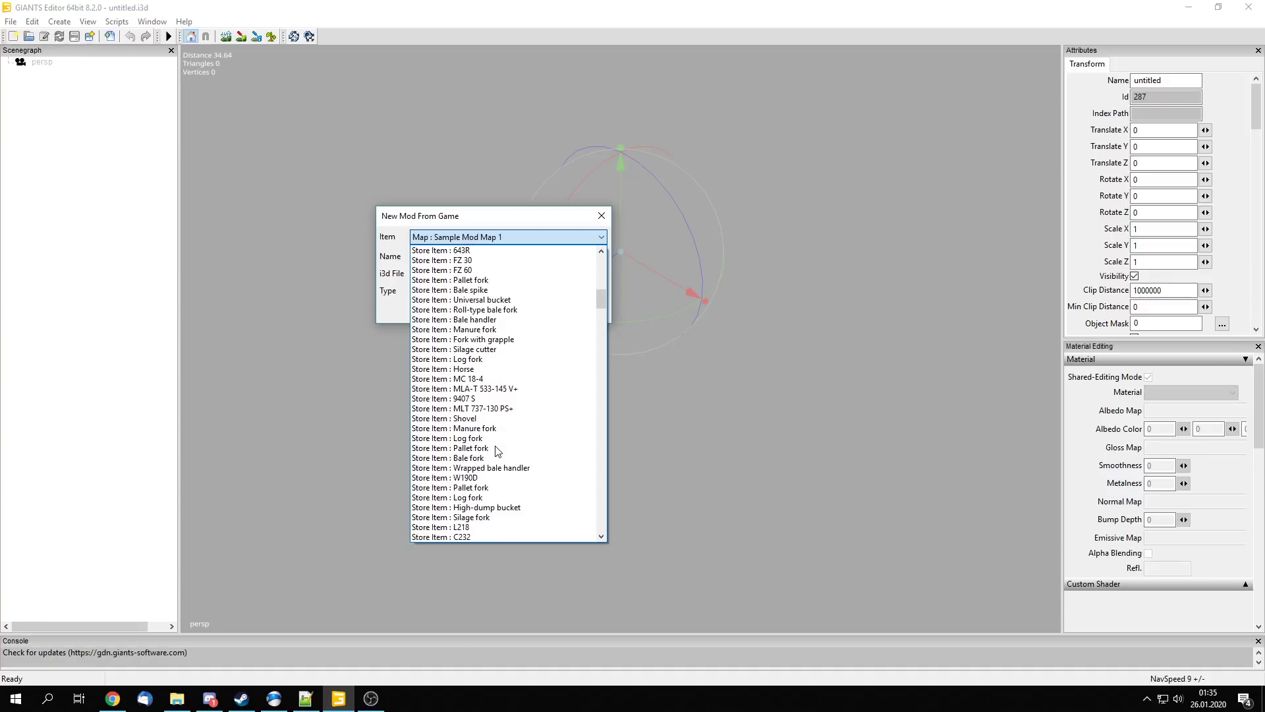
scroll(497, 451, down, 4)
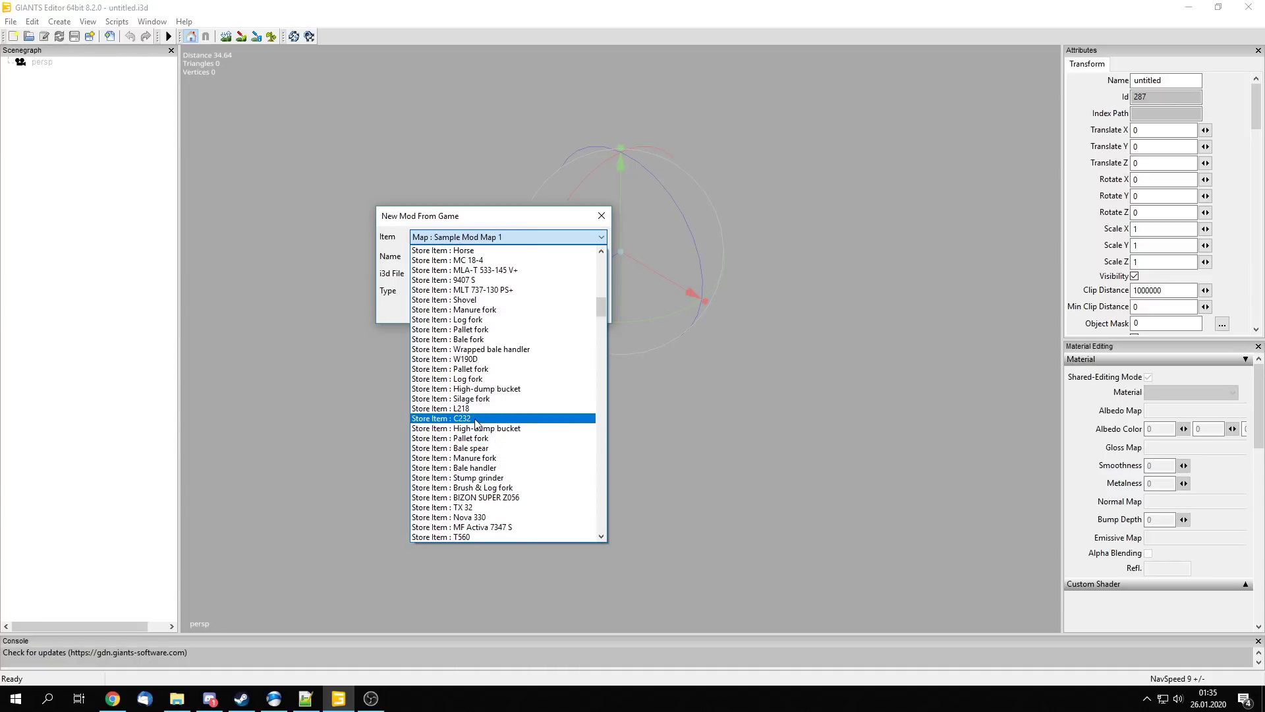
scroll(476, 423, down, 3)
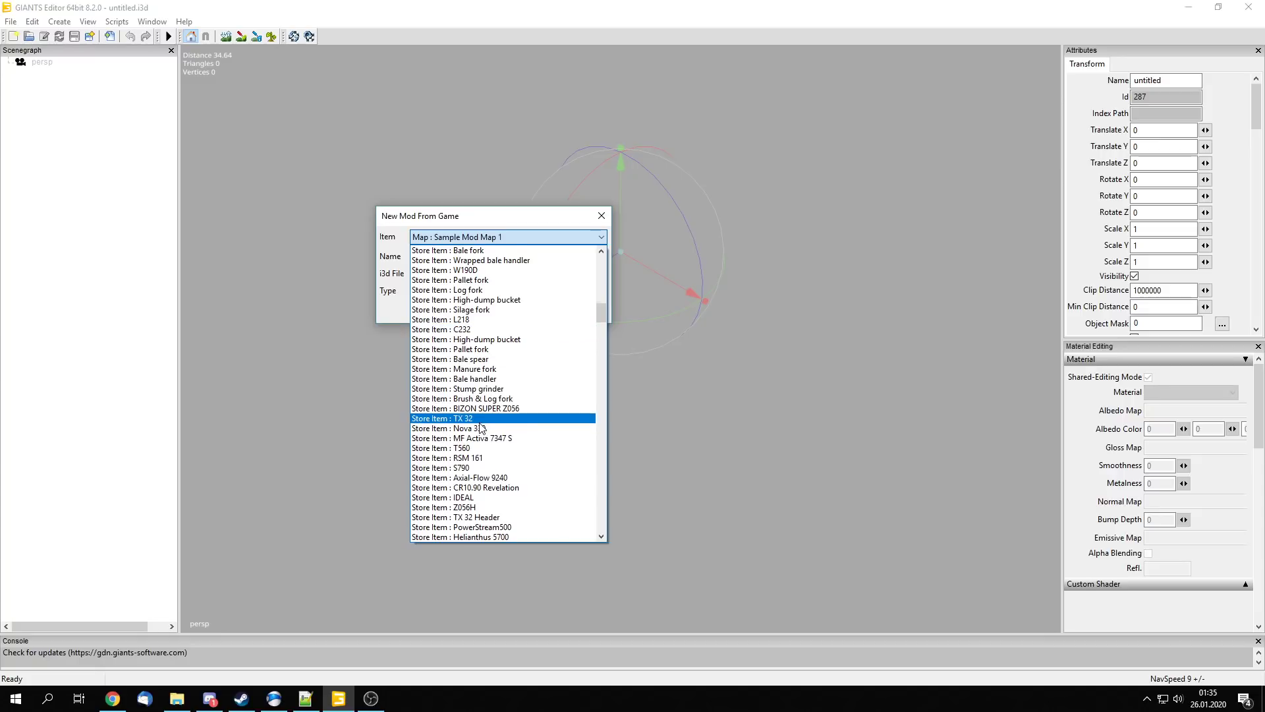
scroll(481, 425, up, 6)
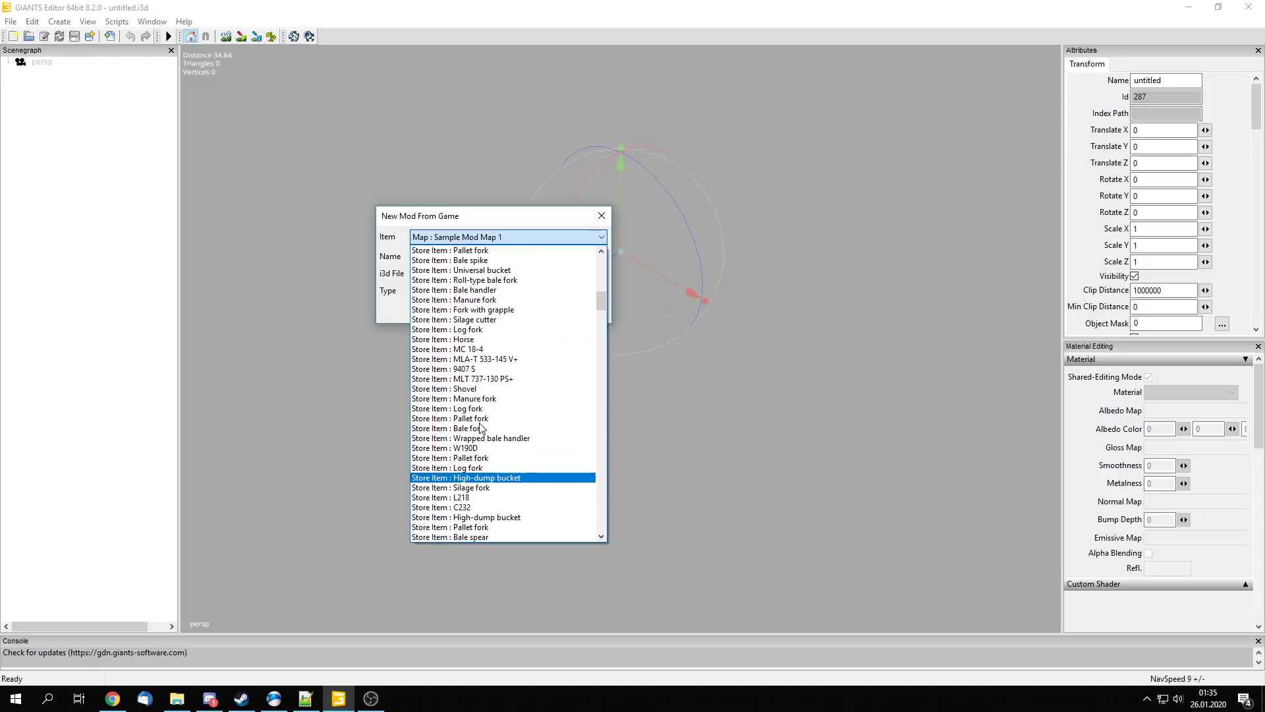
scroll(491, 405, up, 2)
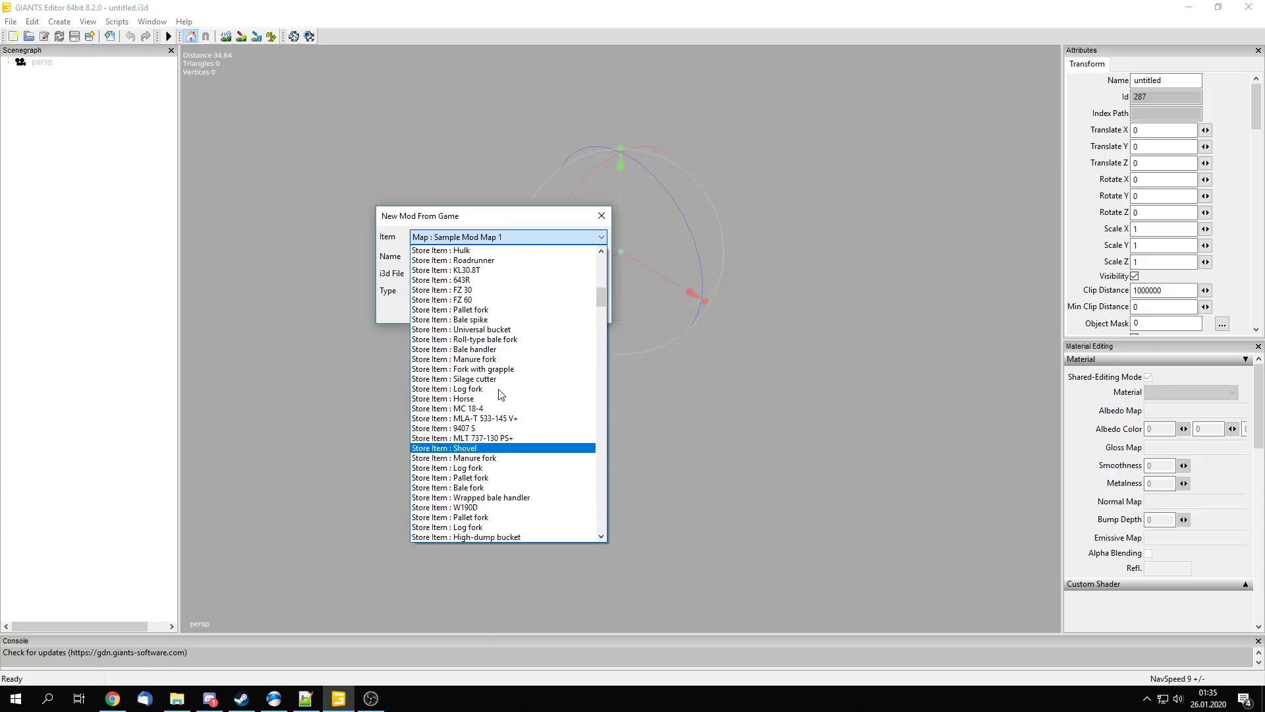
scroll(488, 402, up, 7)
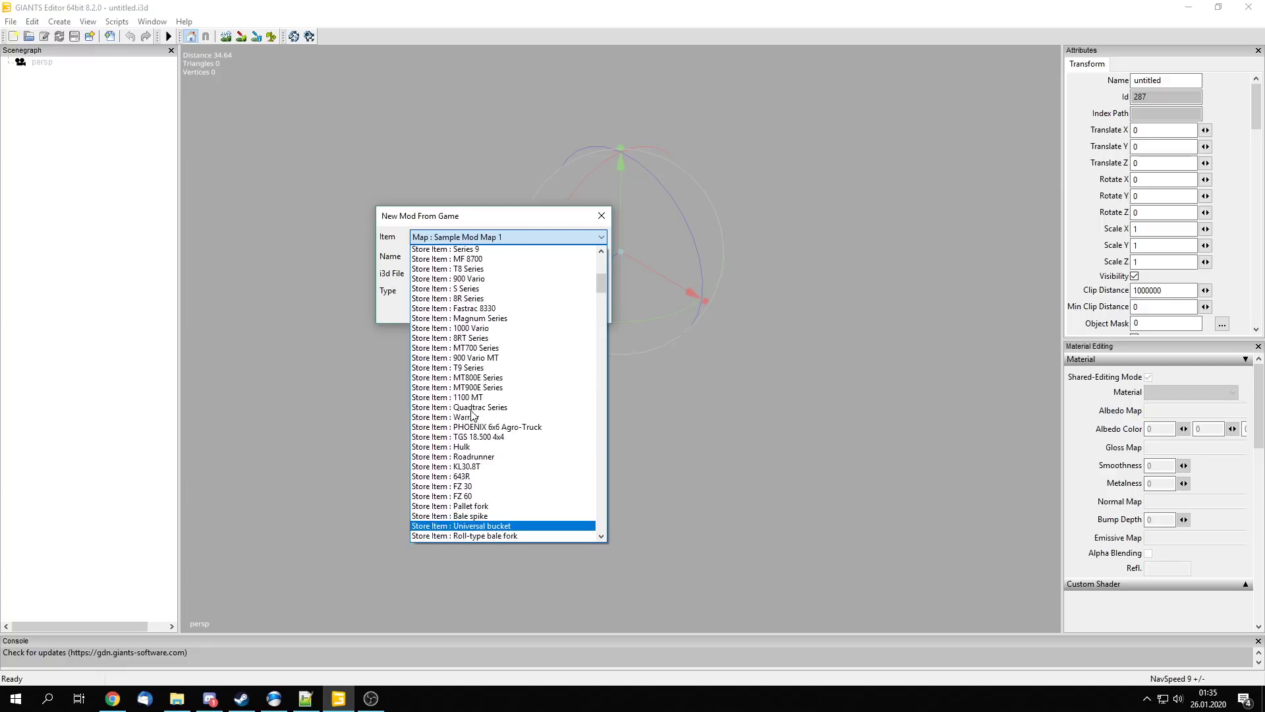
scroll(472, 414, up, 10)
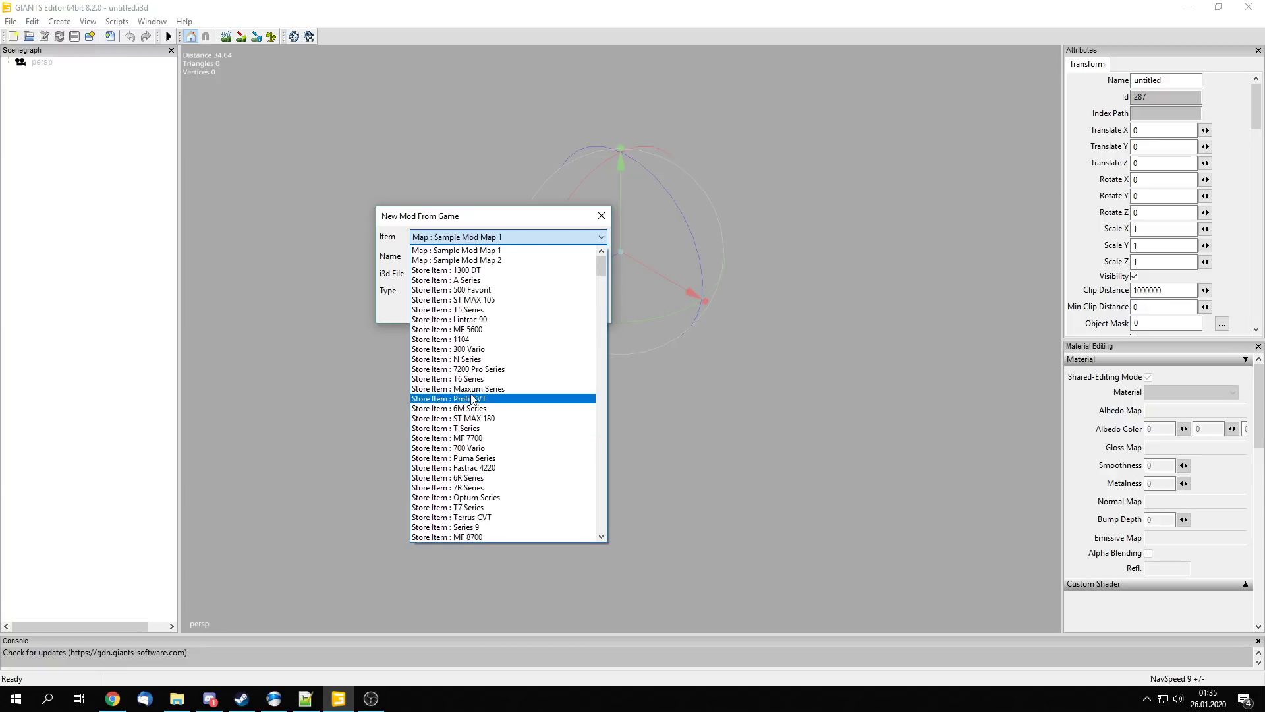
click(484, 291)
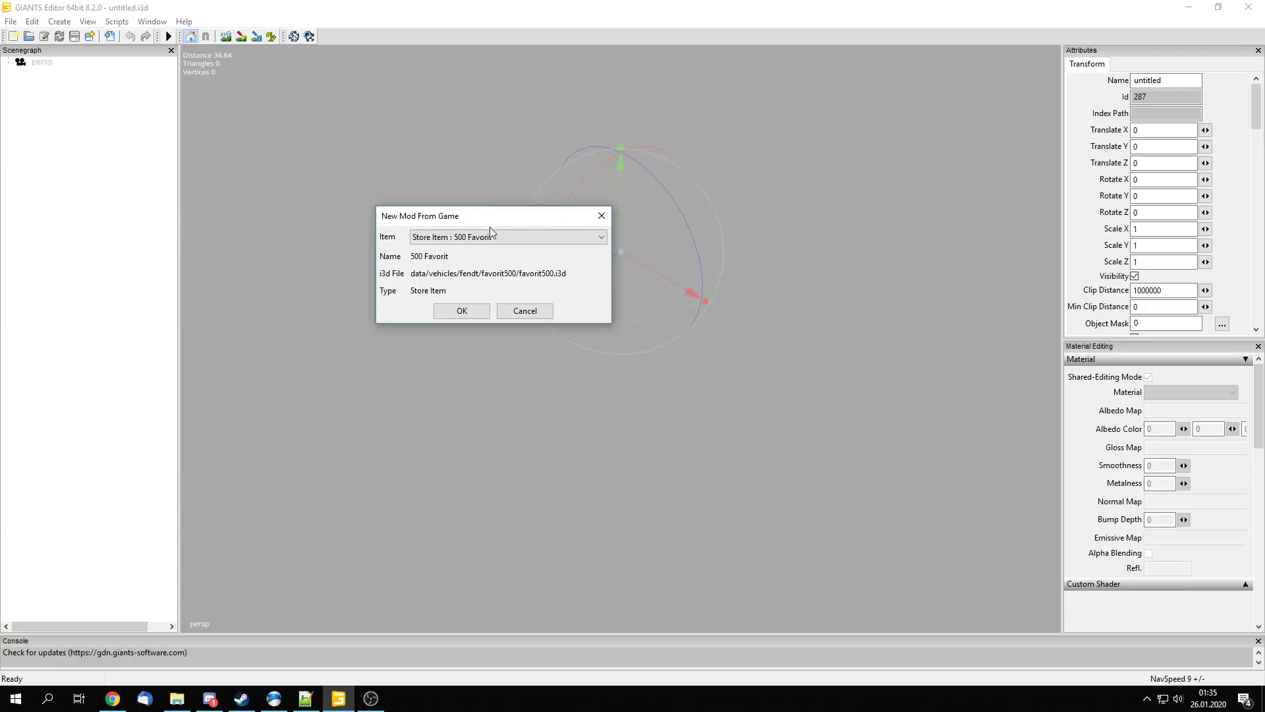
click(468, 312)
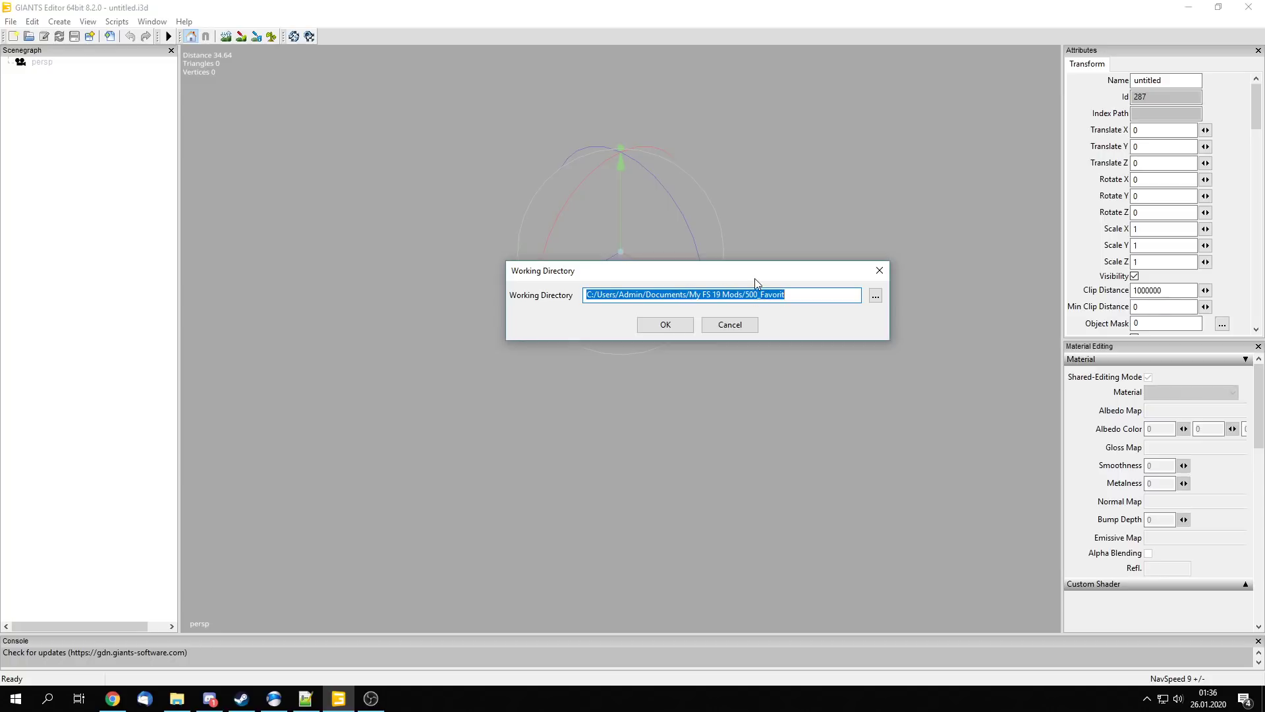
Step: Browse to the D:/mods19/mods folder to choose the mod's working directory
click(875, 295)
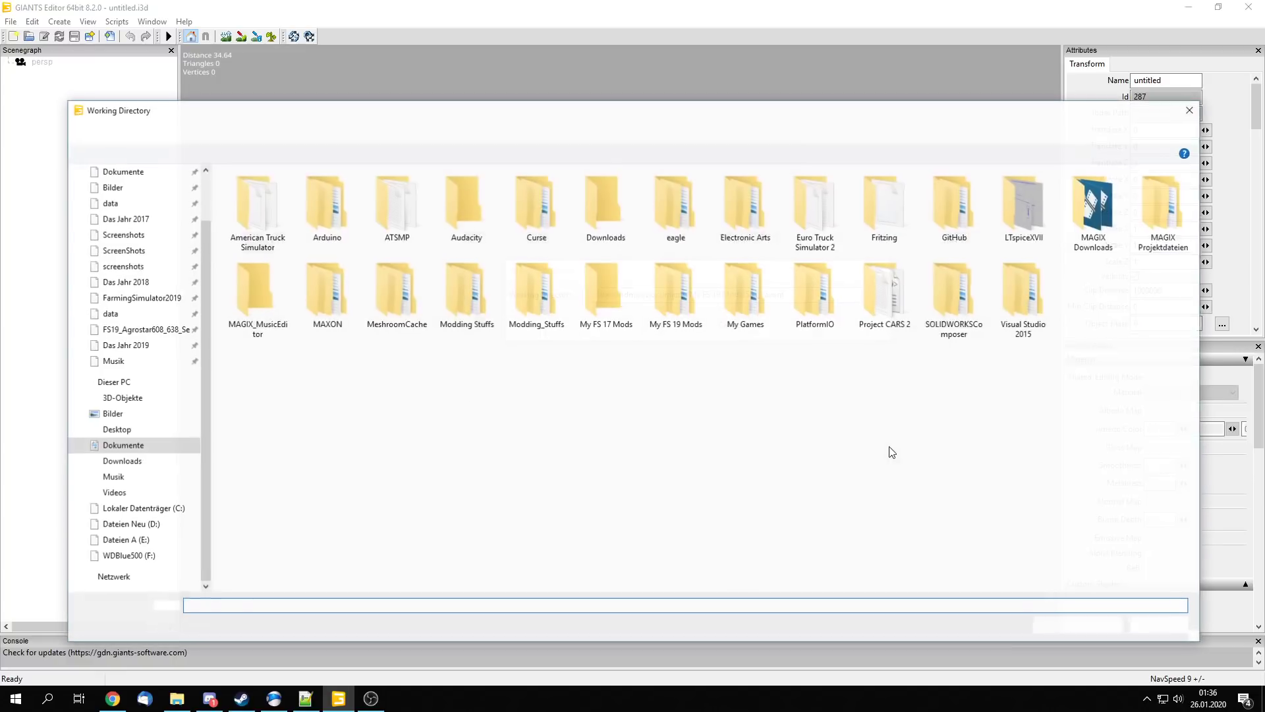
click(126, 524)
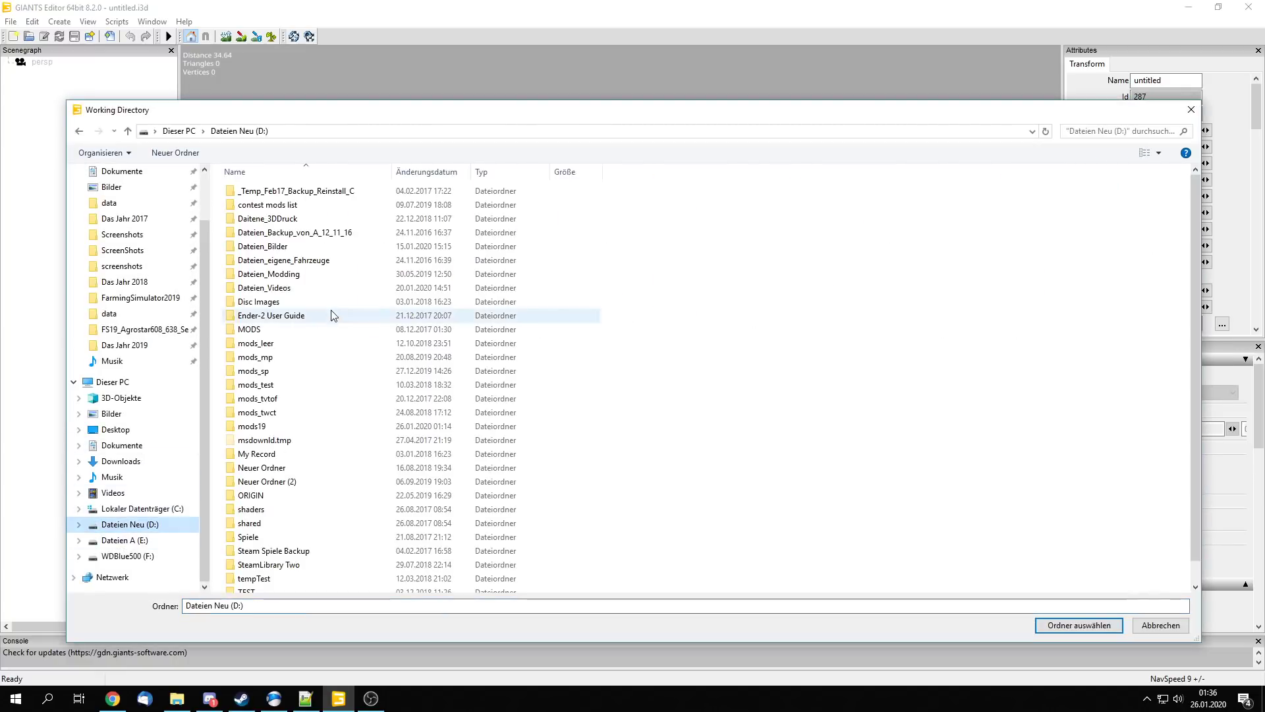
double_click(260, 427)
double_click(264, 234)
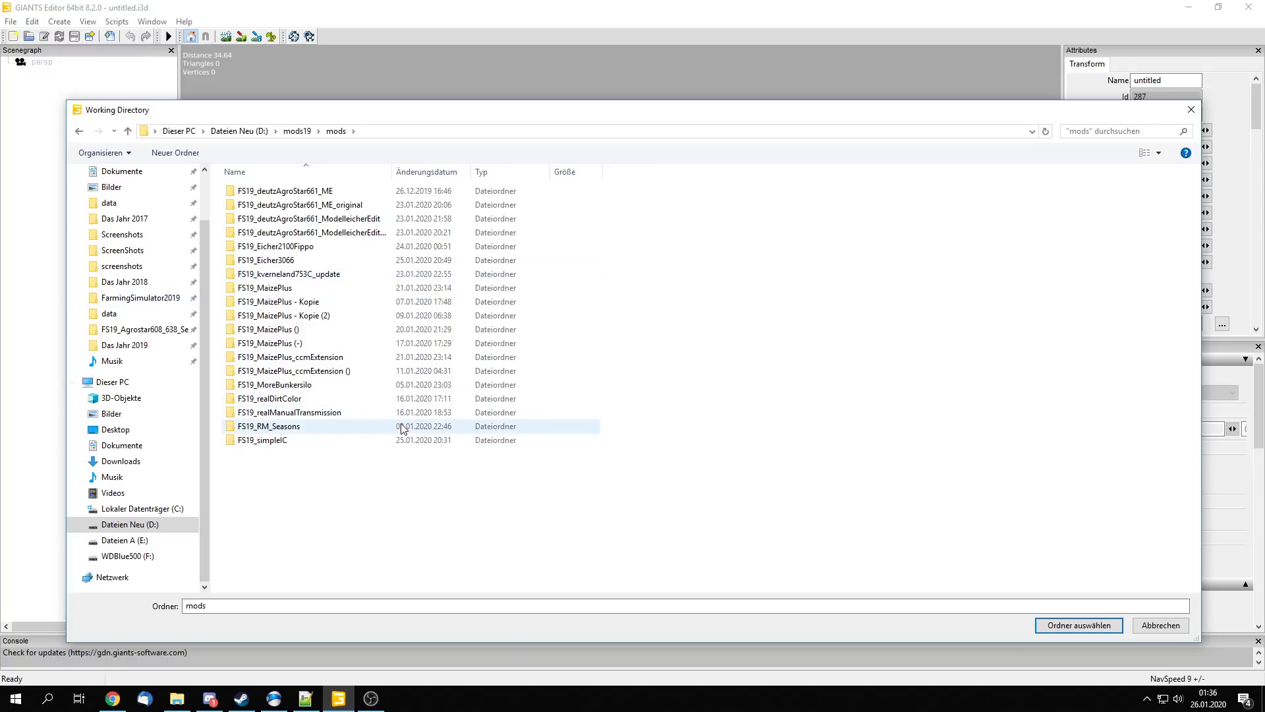
Step: Create a new folder named FS19_Fendt_Favorit500_Zerteilungstut in the mods folder
click(176, 151)
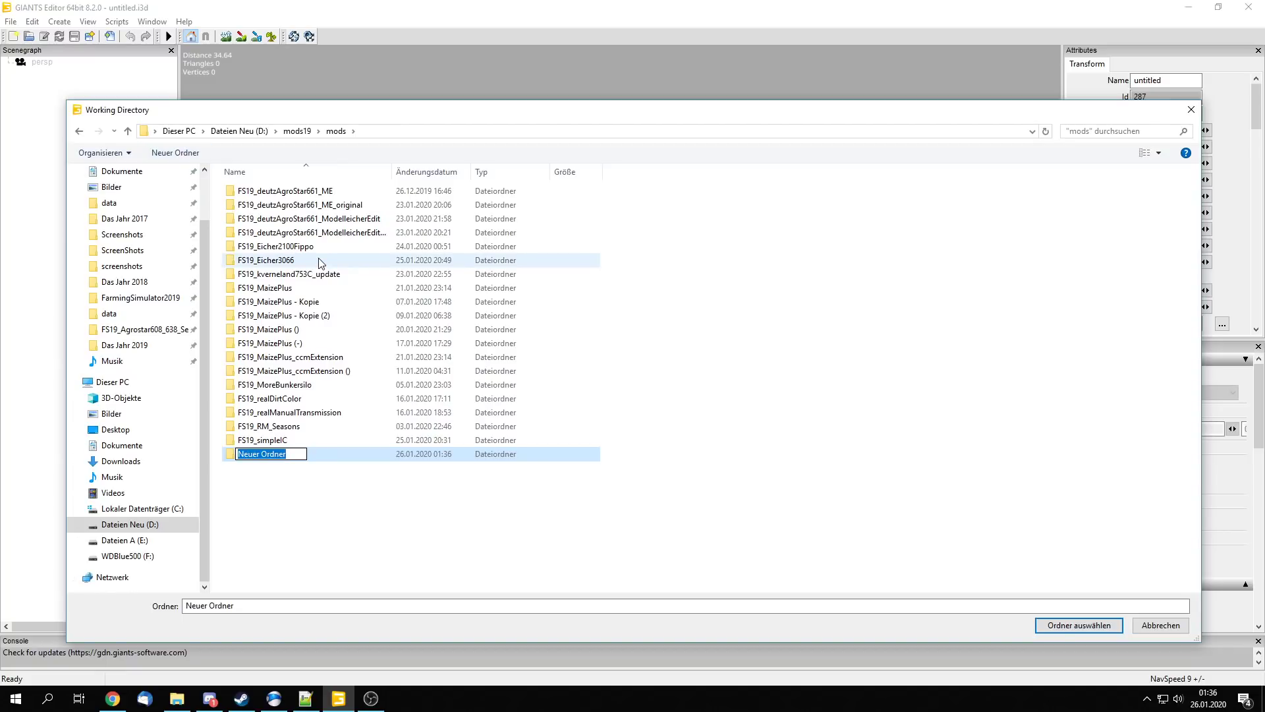
text(FS19_)
text(FendtFa)
key(BackSpace)
key(BackSpace)
text(_Favorit500_)
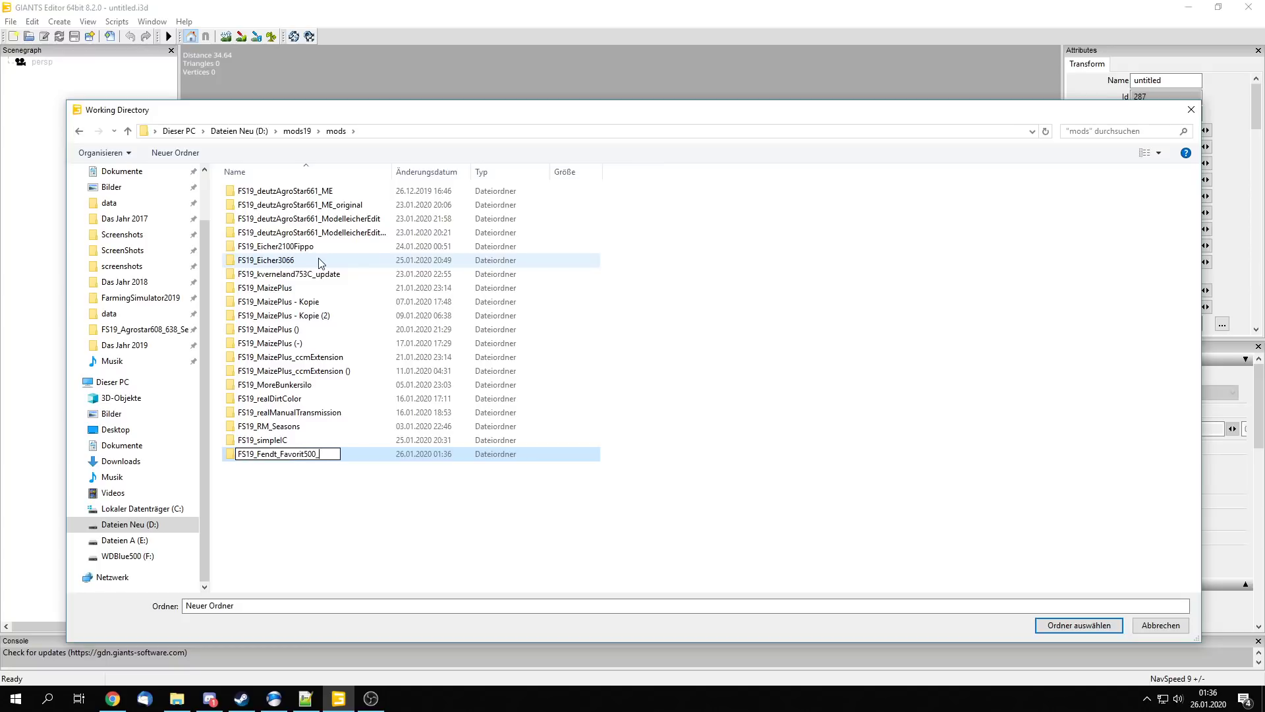
text(Zerteilungstut)
click(335, 507)
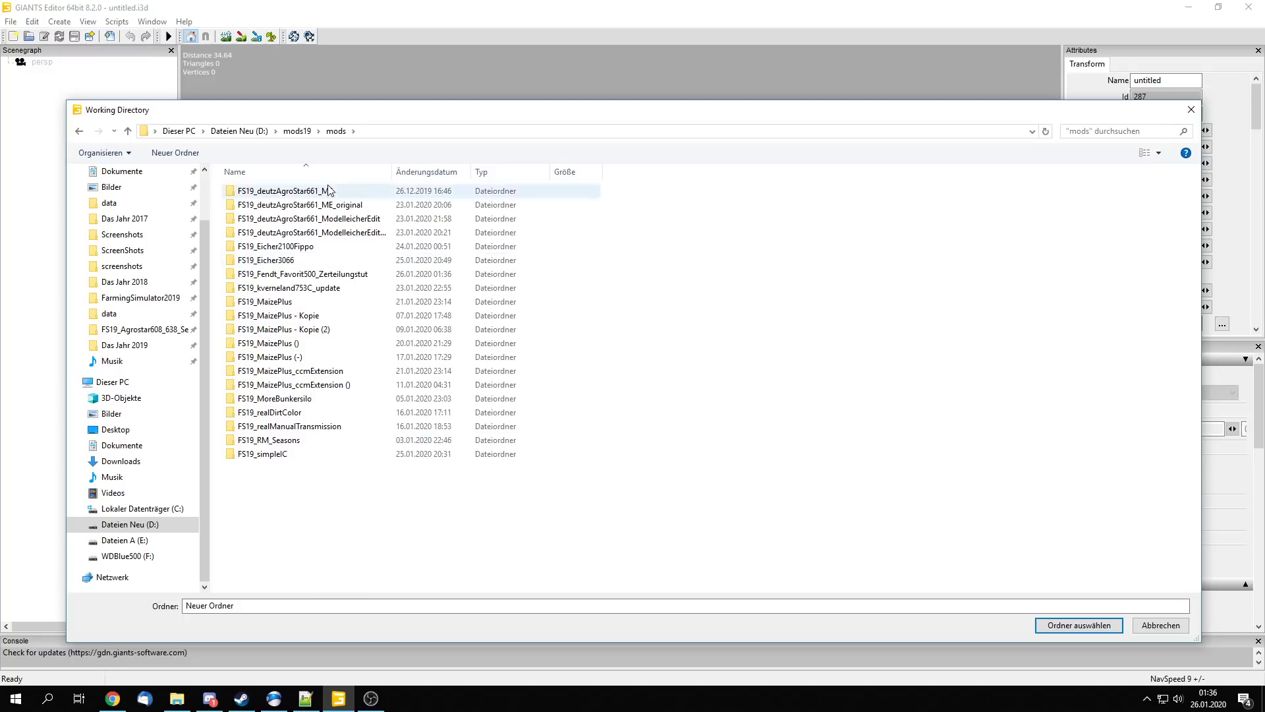
Step: Set FS19_Fendt_Favorit500_Zerteilungstut as the working directory and allow it to be overwritten to generate the mod
click(312, 276)
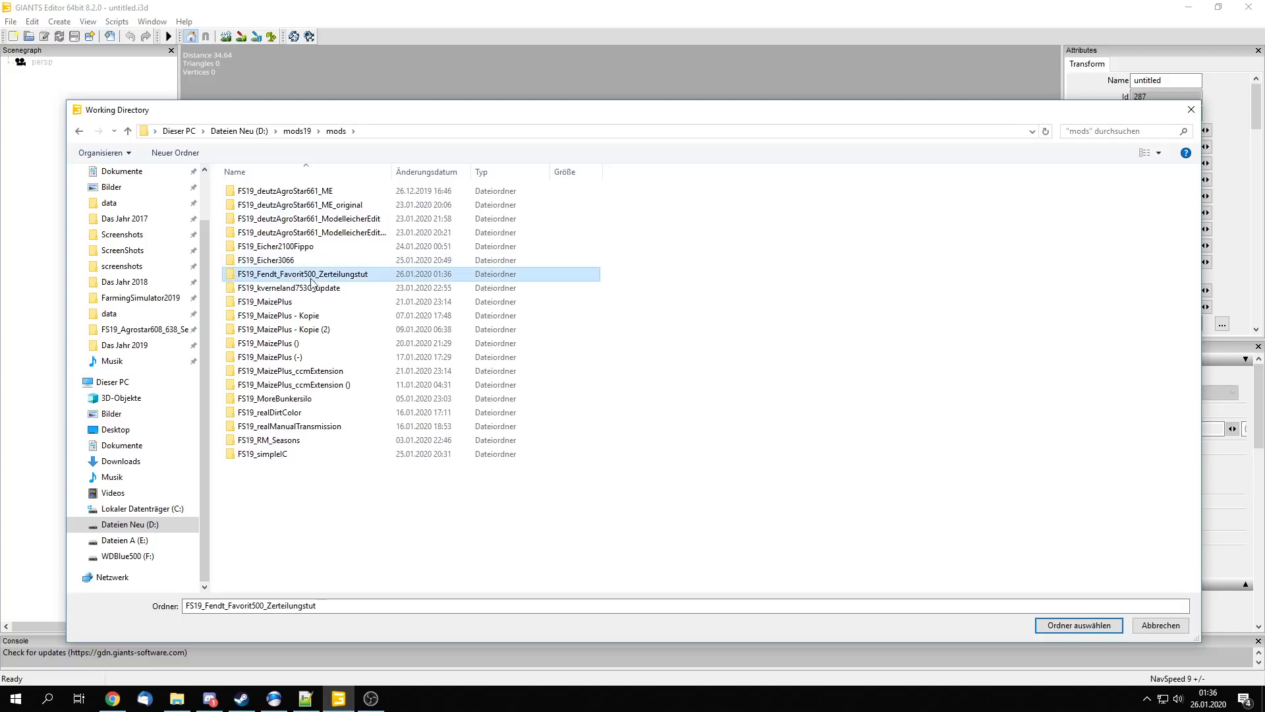
click(1049, 625)
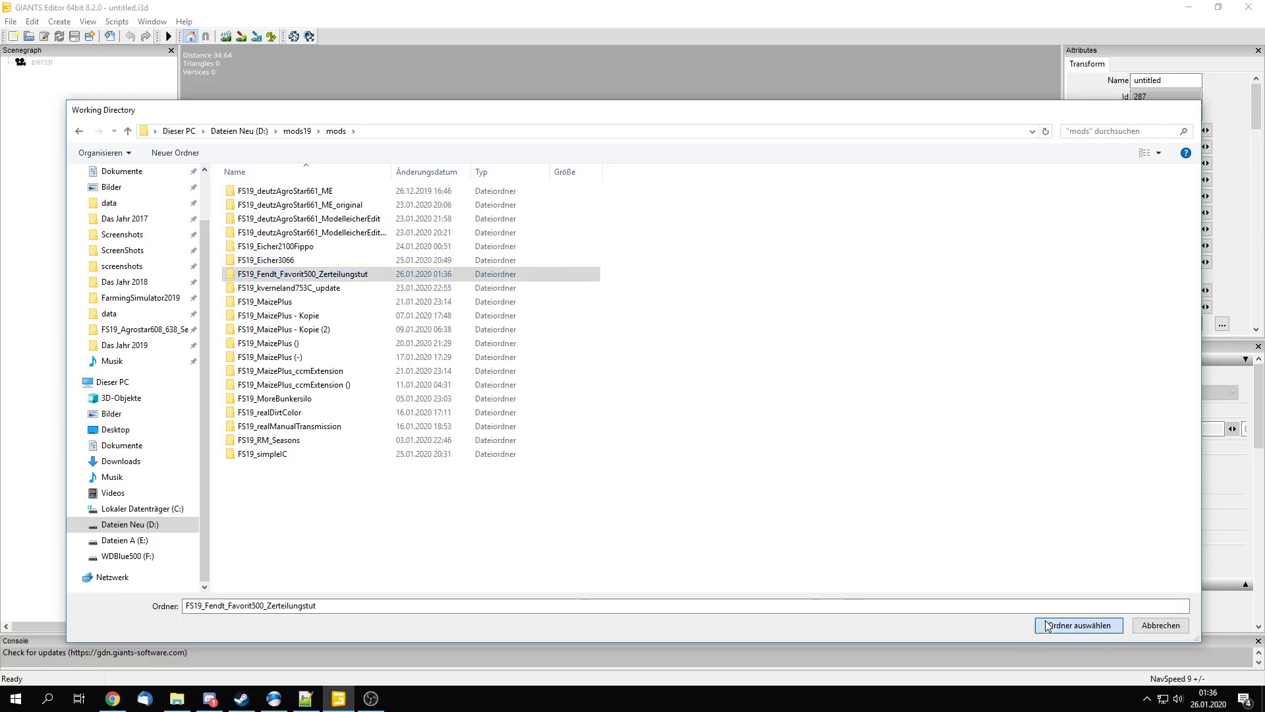
drag(670, 271, 583, 257)
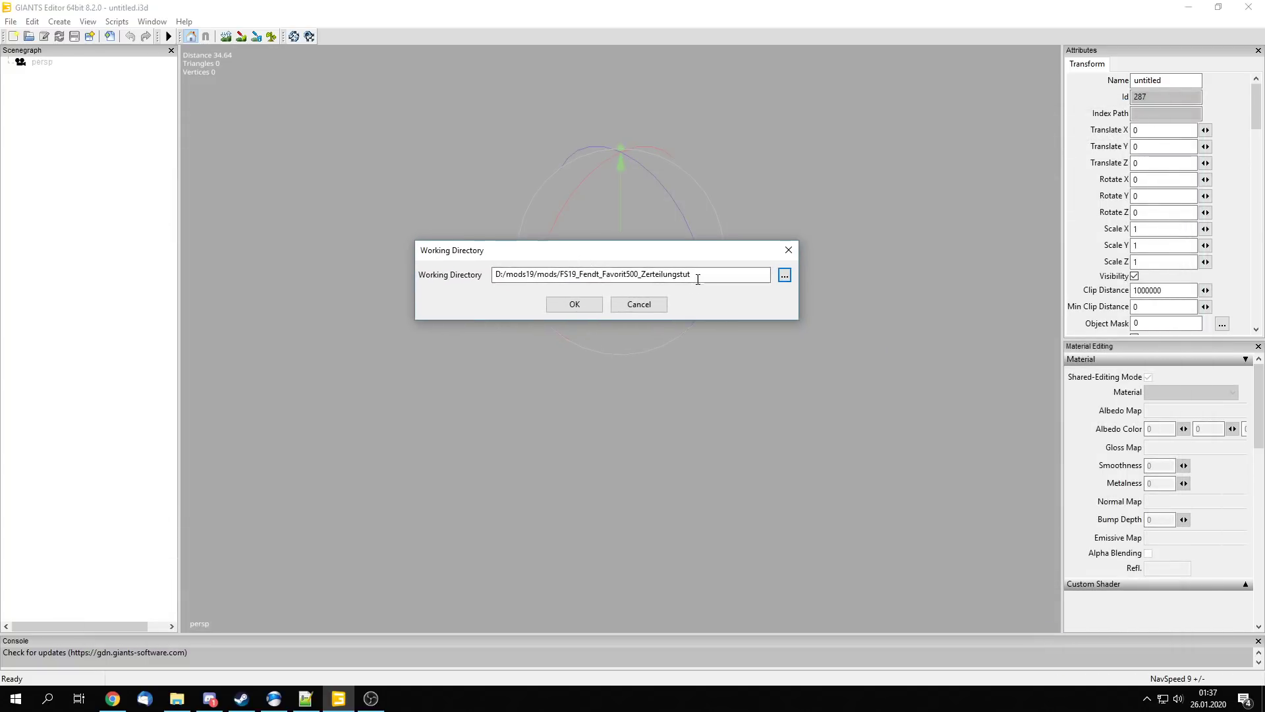
click(592, 305)
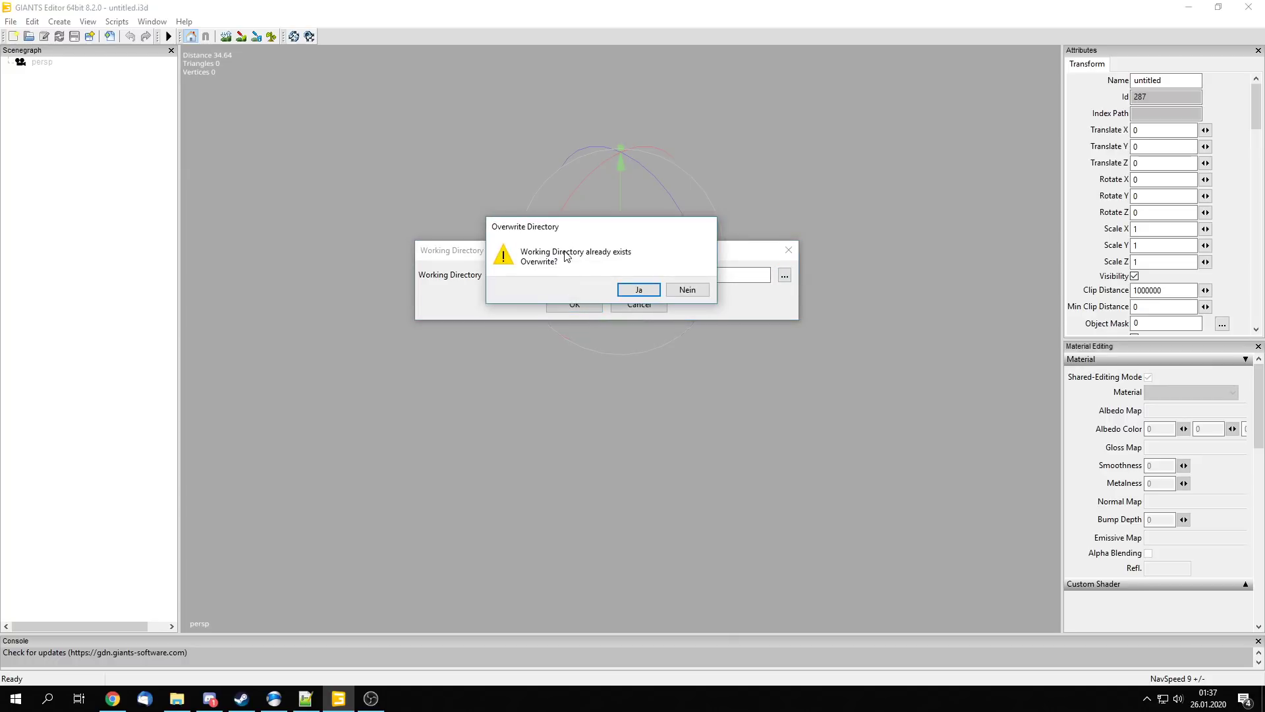
click(640, 290)
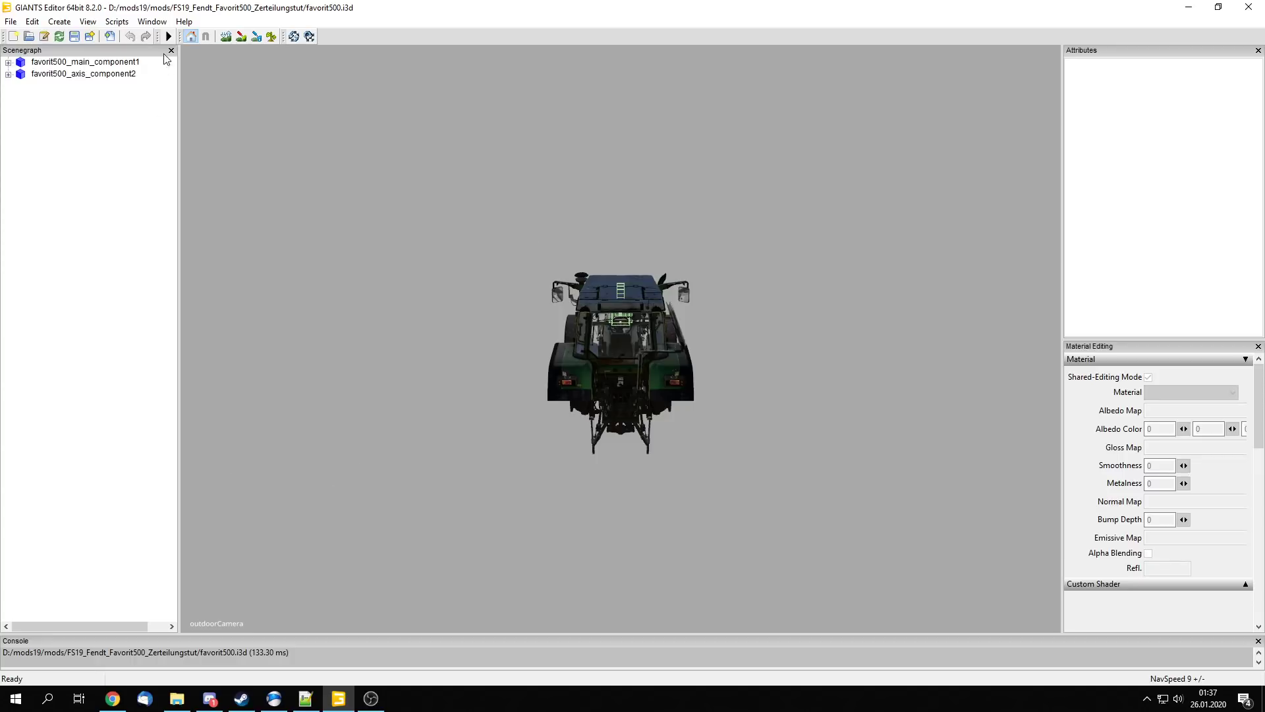
Step: Show the Mod Metadata with more room and enter the modder's nickname as the package author
click(156, 25)
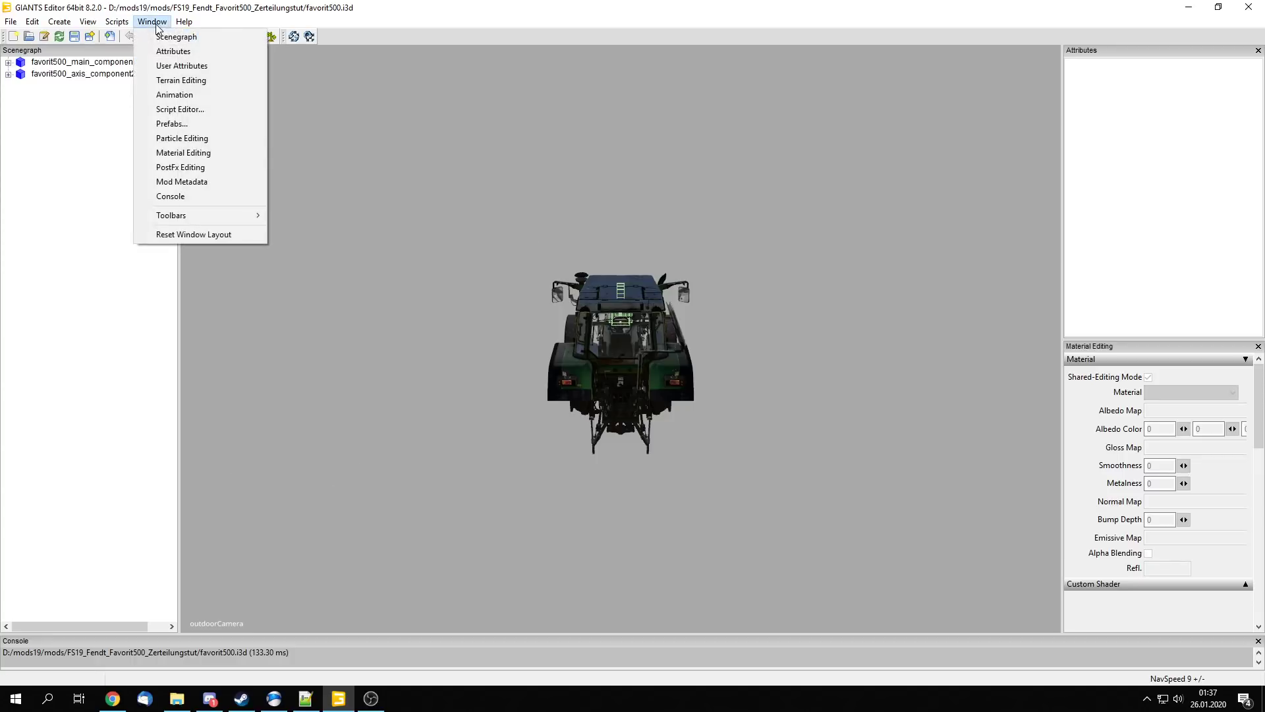
click(181, 181)
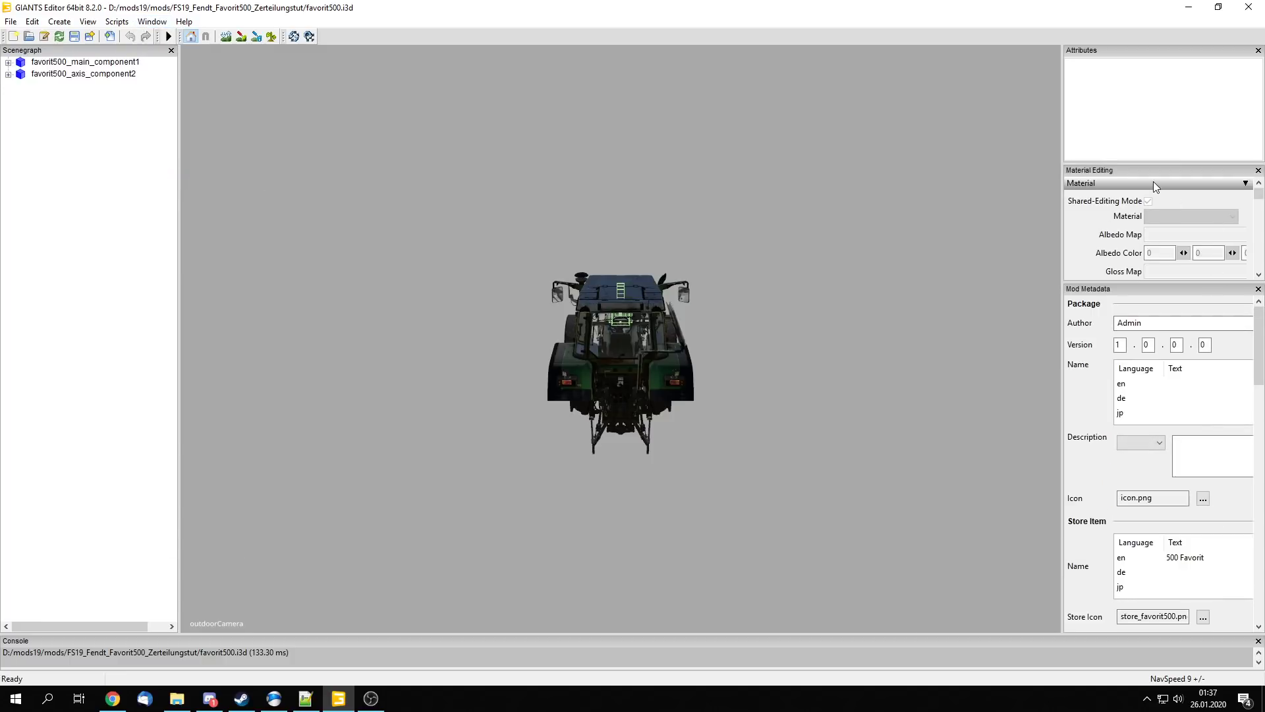
drag(1133, 284, 930, 279)
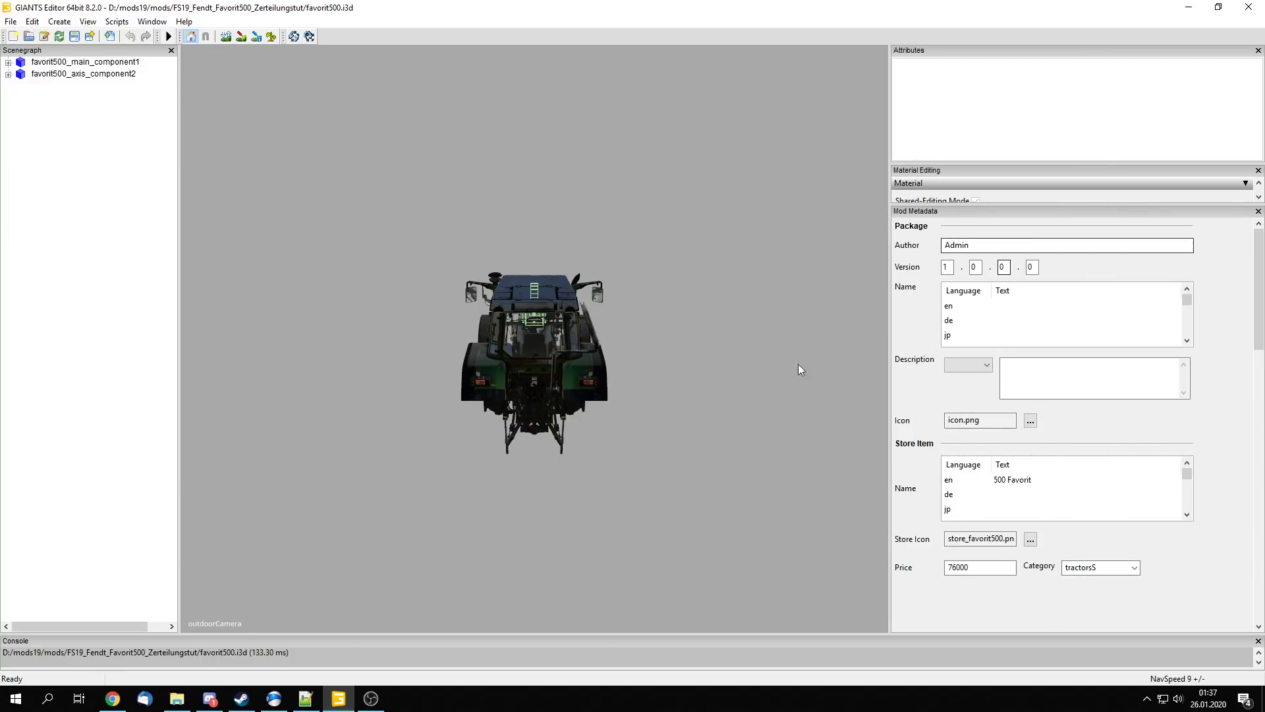
double_click(942, 248)
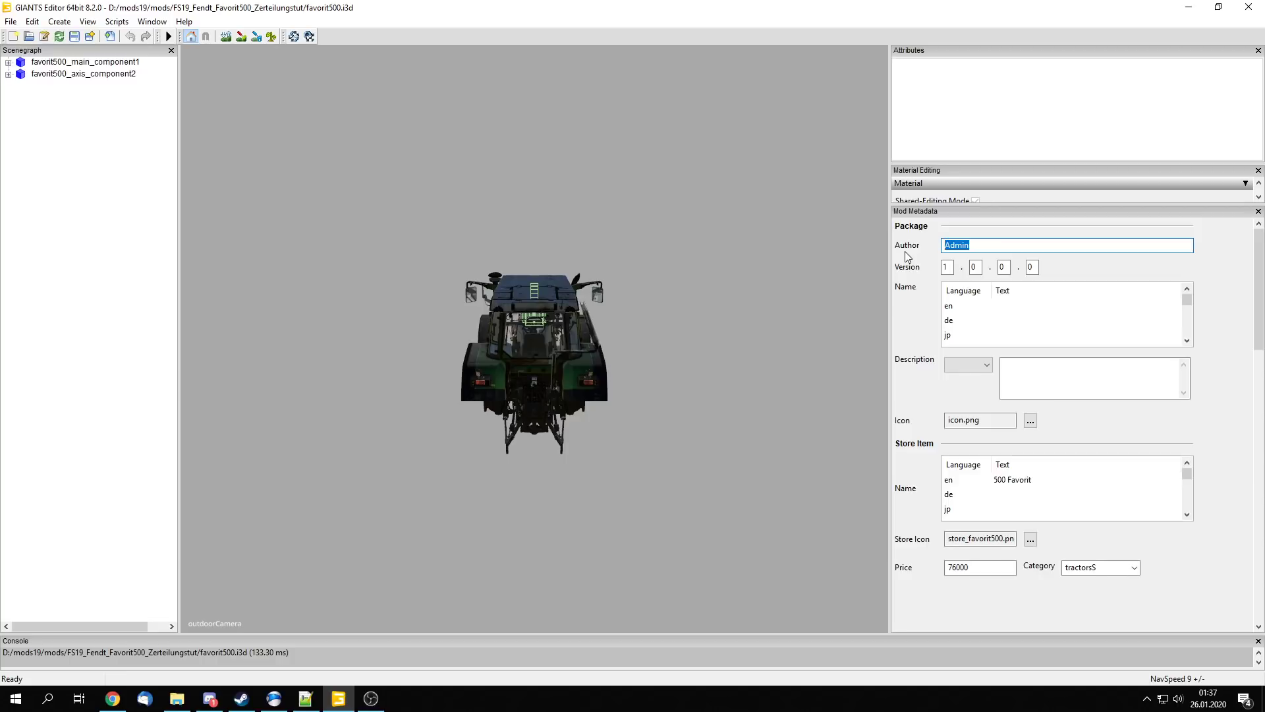
text(modelleicher)
Step: Enter Fendt Favorit 500 as the package name for both English and German
click(1012, 305)
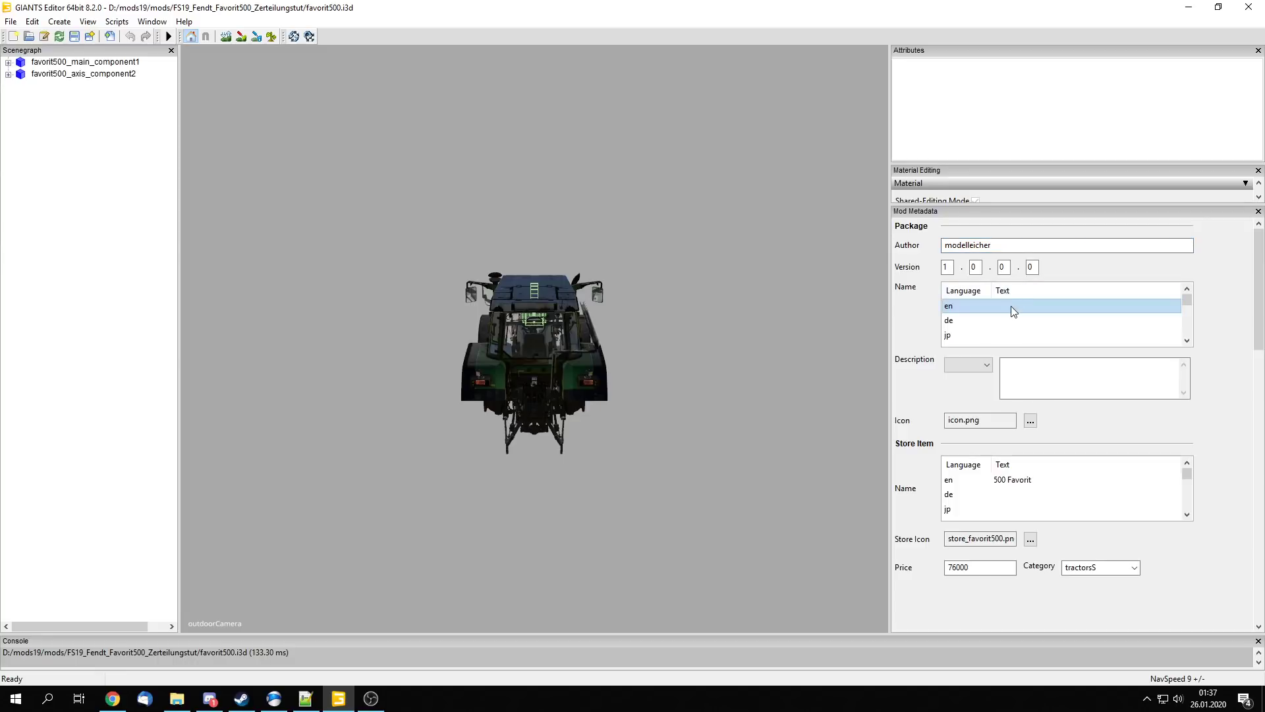
double_click(1017, 307)
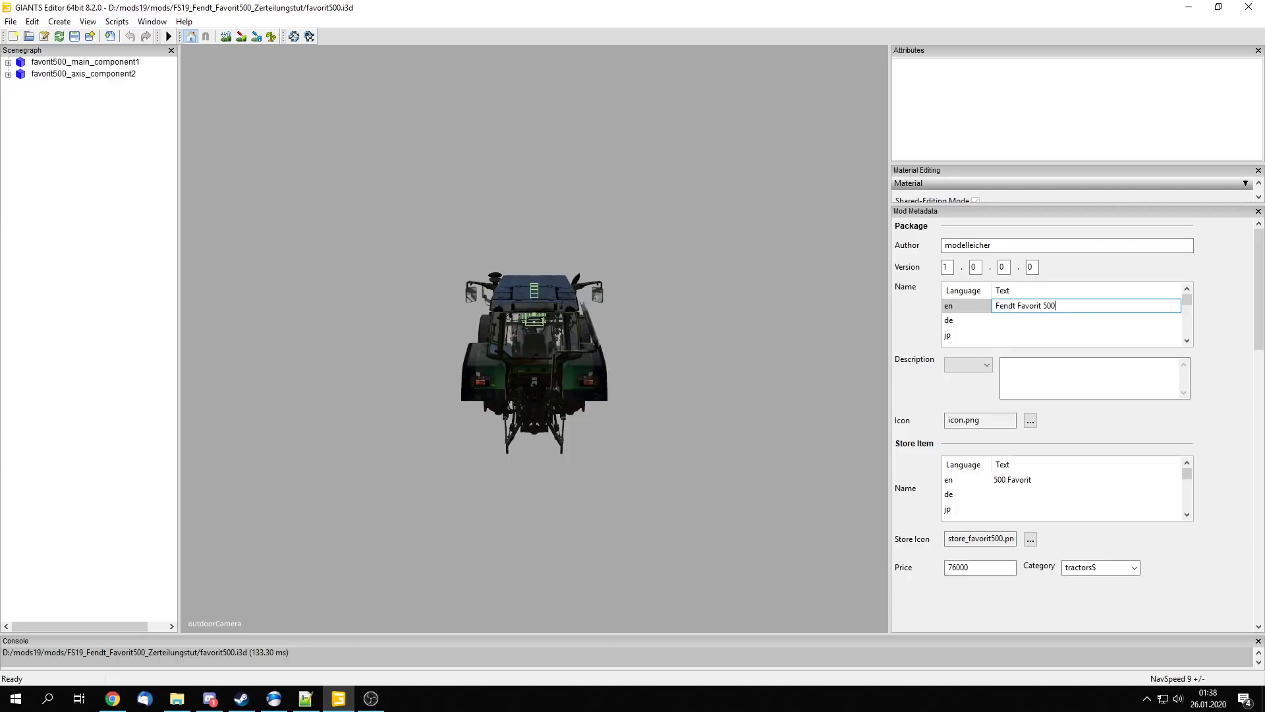
click(1033, 320)
click(1034, 319)
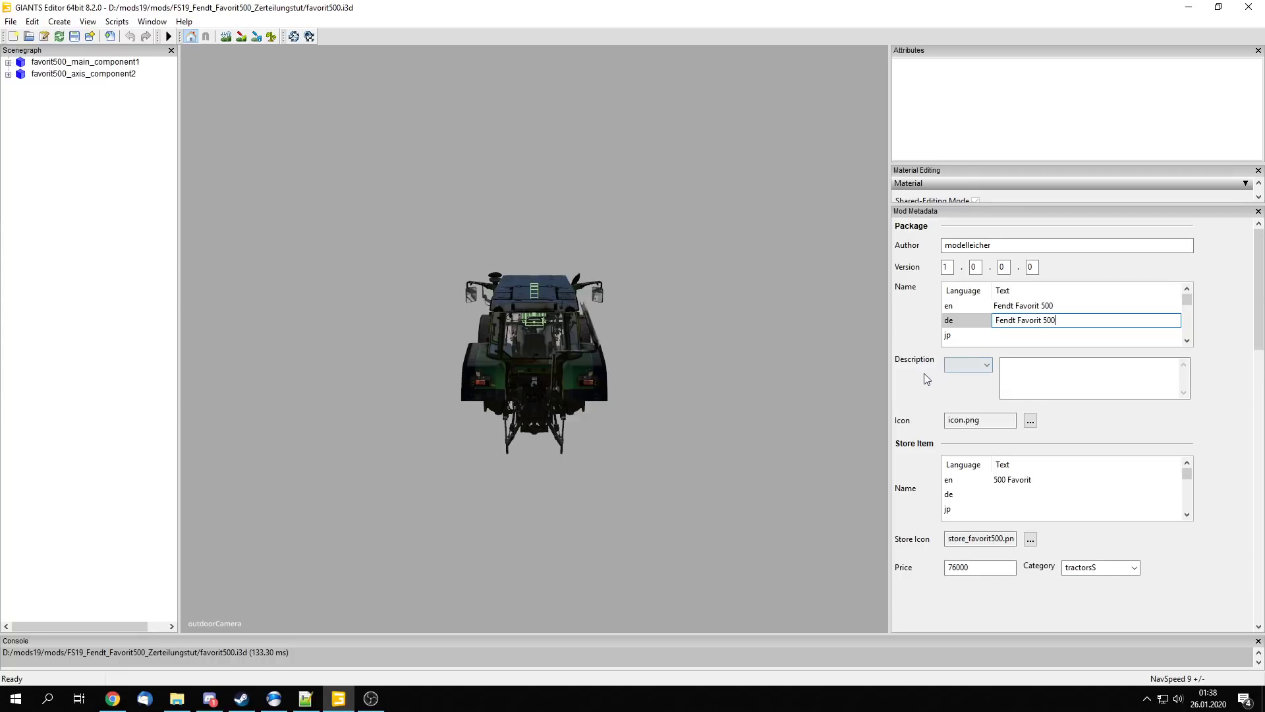
click(956, 337)
Step: Set the English package description to "This is a Fendt Favorit 500 Testmod for Zerteilungstut."
click(960, 369)
click(960, 369)
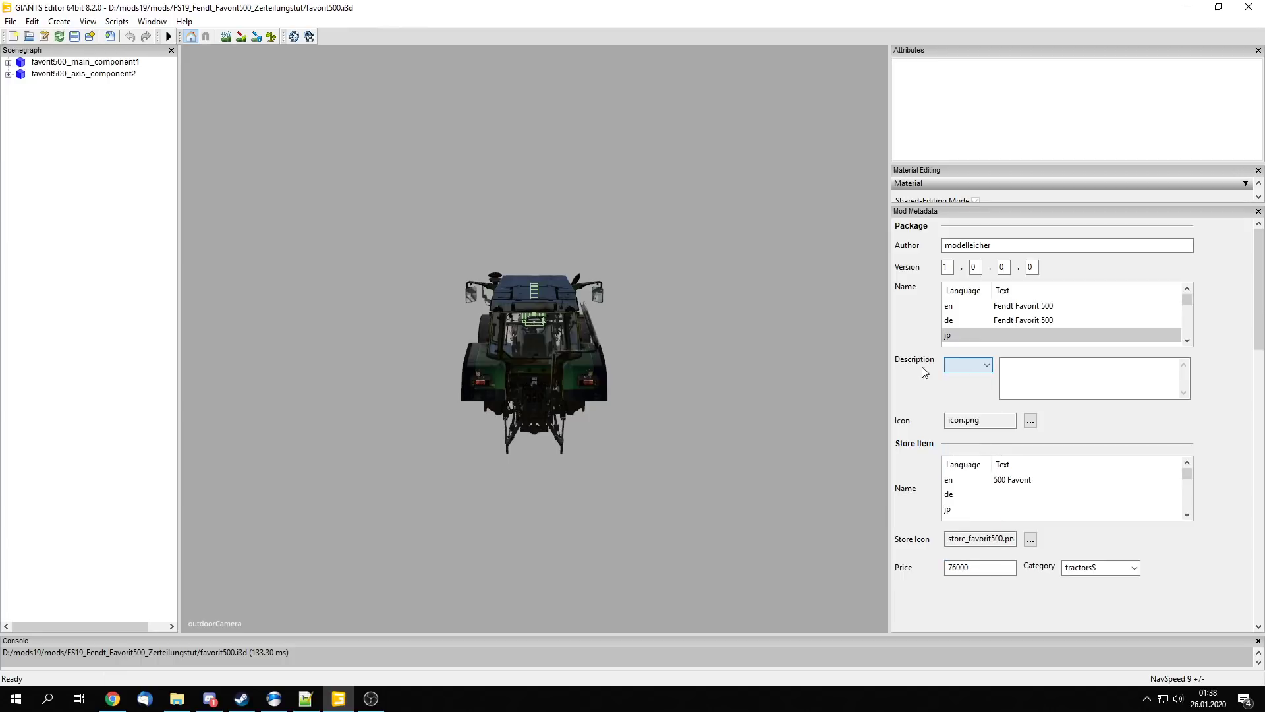
click(958, 366)
click(969, 383)
click(1043, 379)
text(This is a Fendt Favorit)
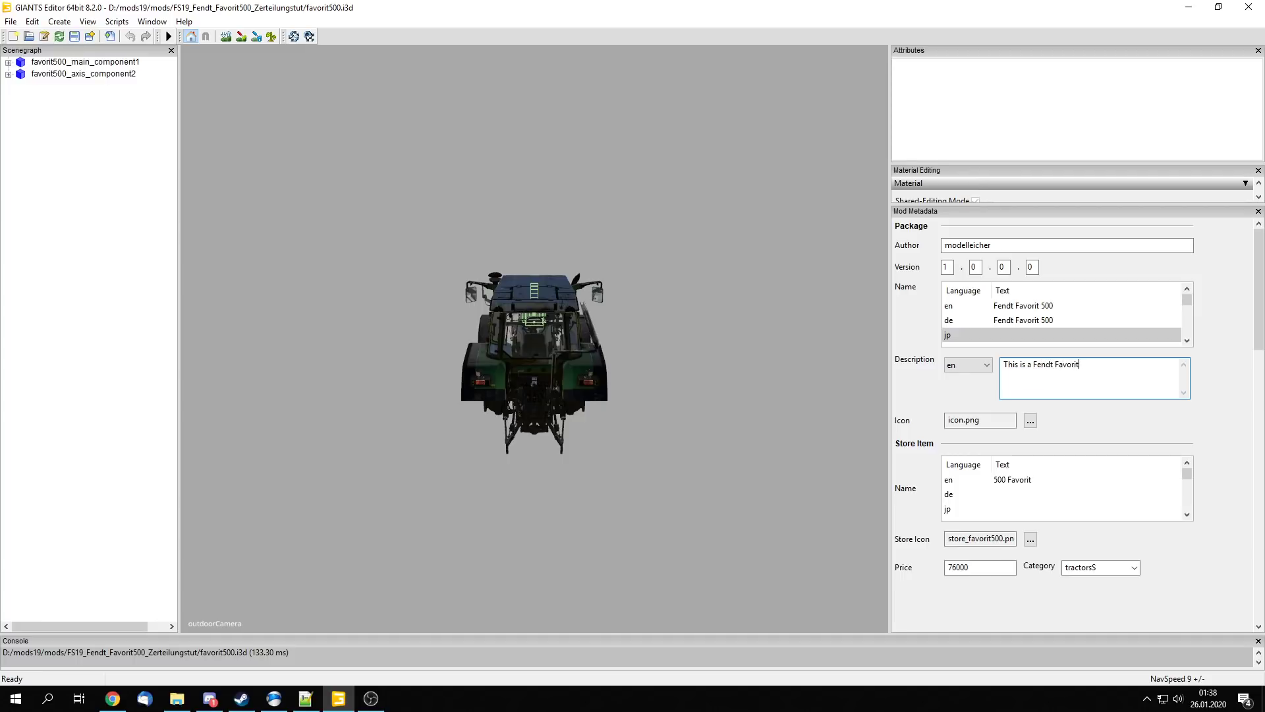
text( 440)
text( Testmod for)
text( Zerteilungstut.)
Step: Set the German package description to "Dies ist ein Fendt Favorit 500 für ein Zerteilungstutorial."
click(981, 366)
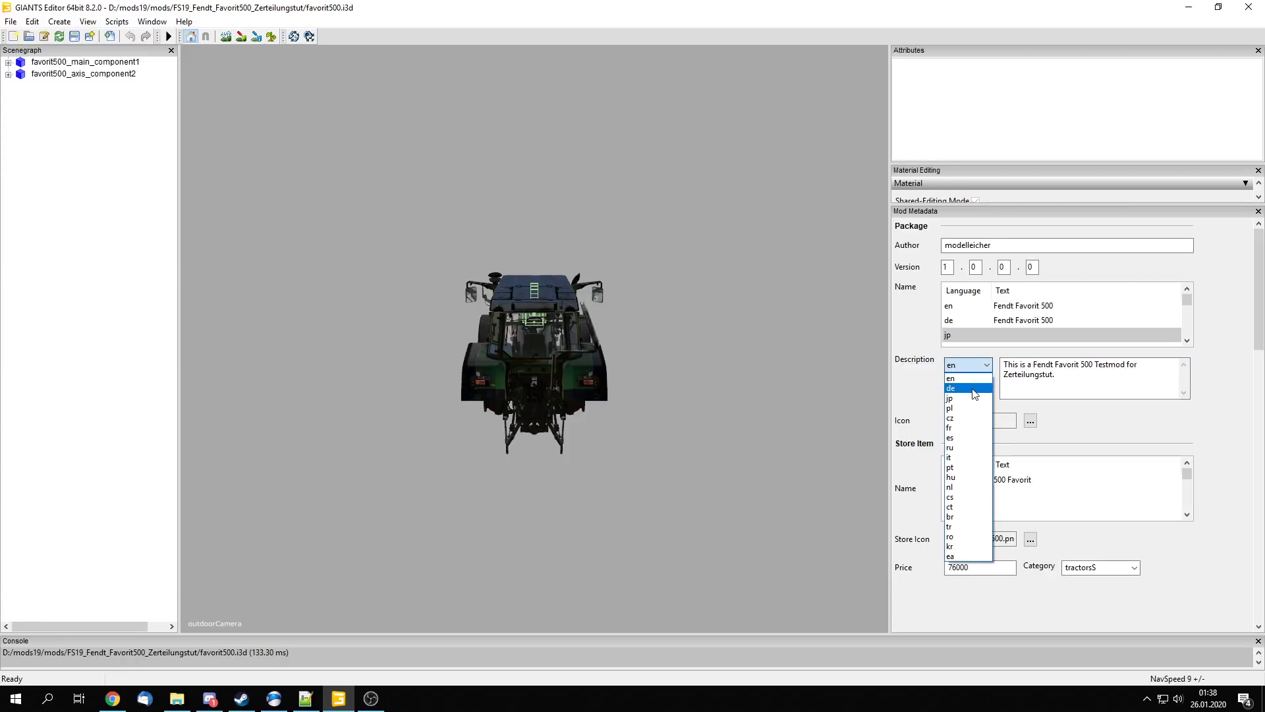
click(975, 388)
click(1049, 383)
text(Diue)
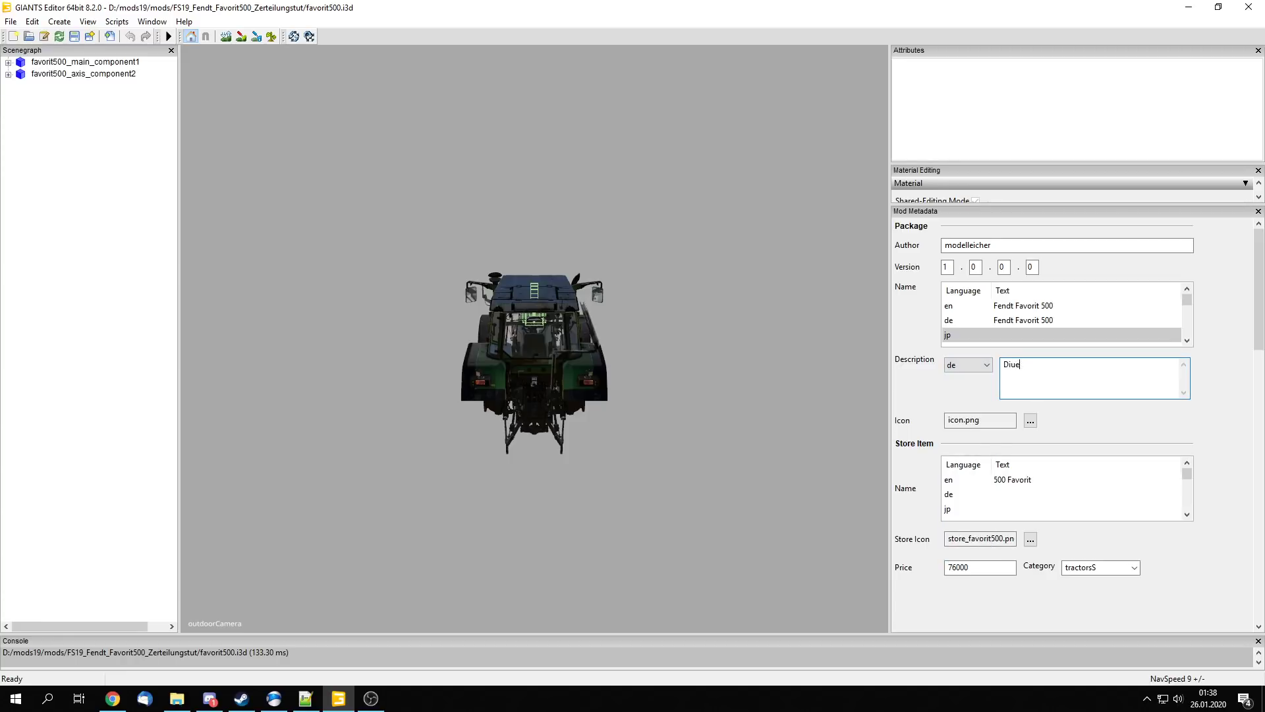
text(s ist ein Fendt Favorit 500 für ein Zerteiul)
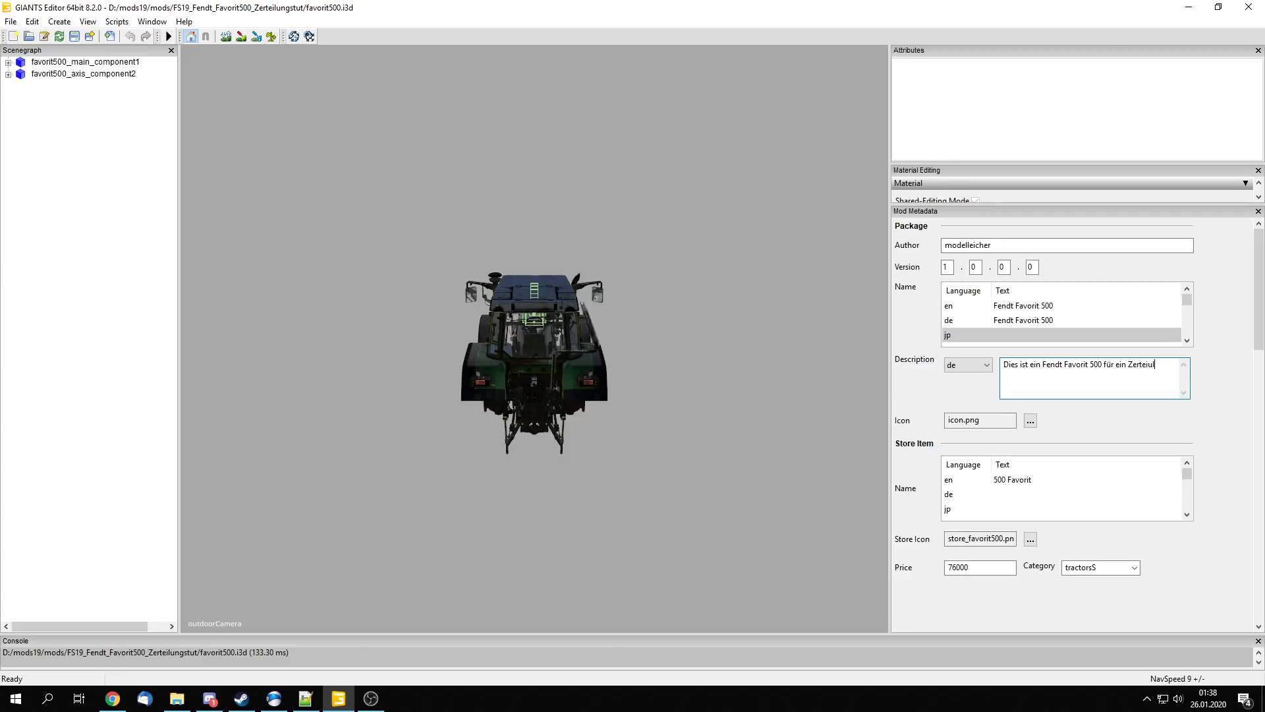
key(BackSpace)
key(BackSpace)
text(lungstutorial.)
drag(983, 421, 935, 423)
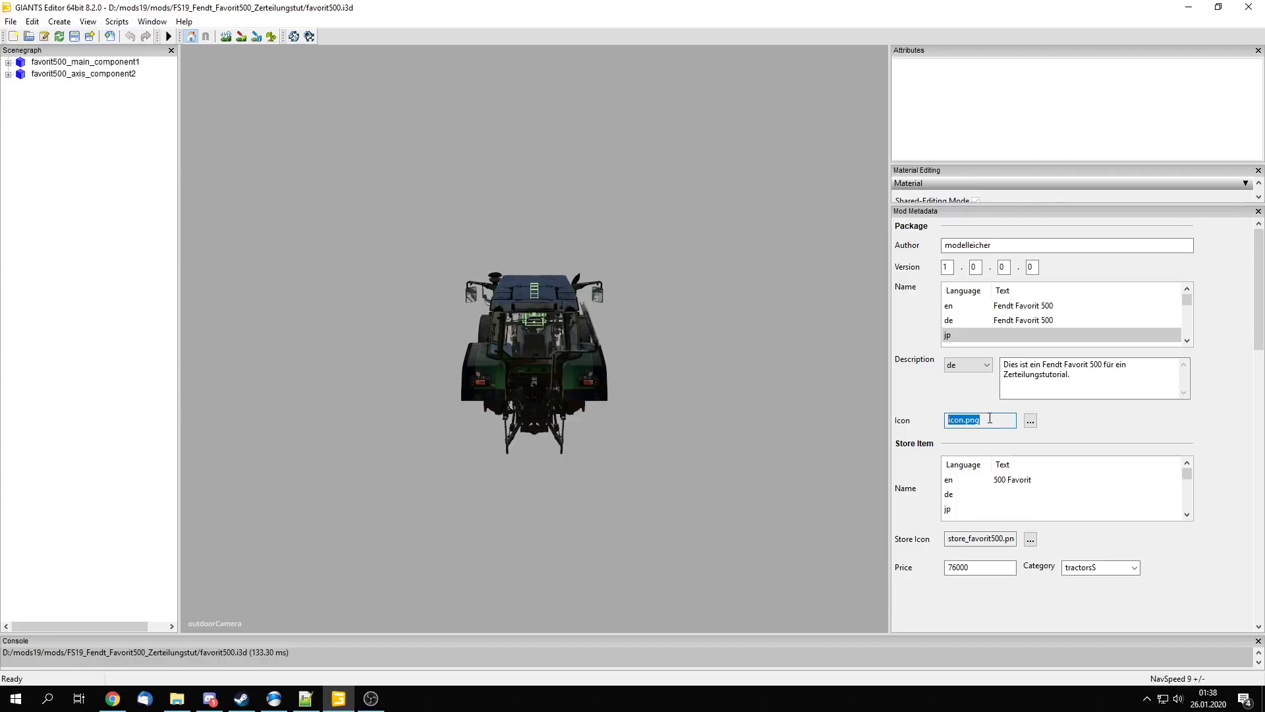
key(End)
drag(985, 539, 911, 542)
click(969, 542)
double_click(975, 541)
click(979, 539)
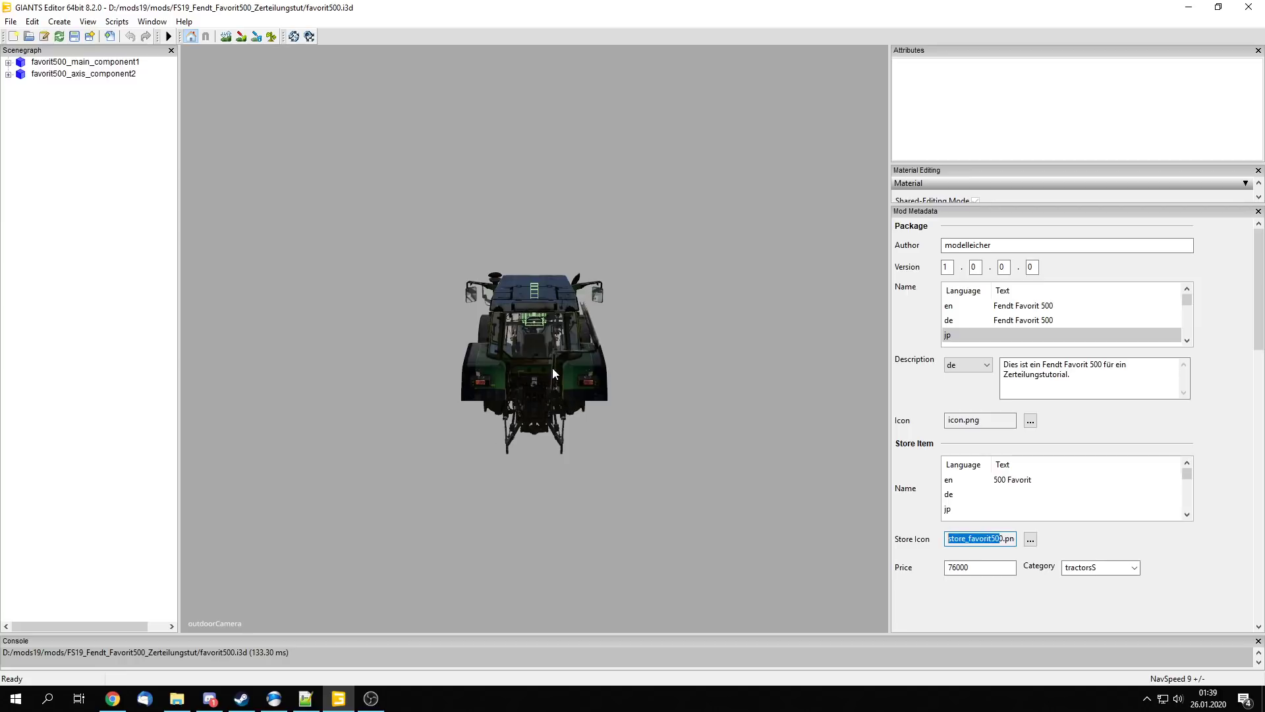
Step: Look for a store icon image in the store folder of the Farming Simulator 19 data and its brands and ui subfolders
click(1032, 540)
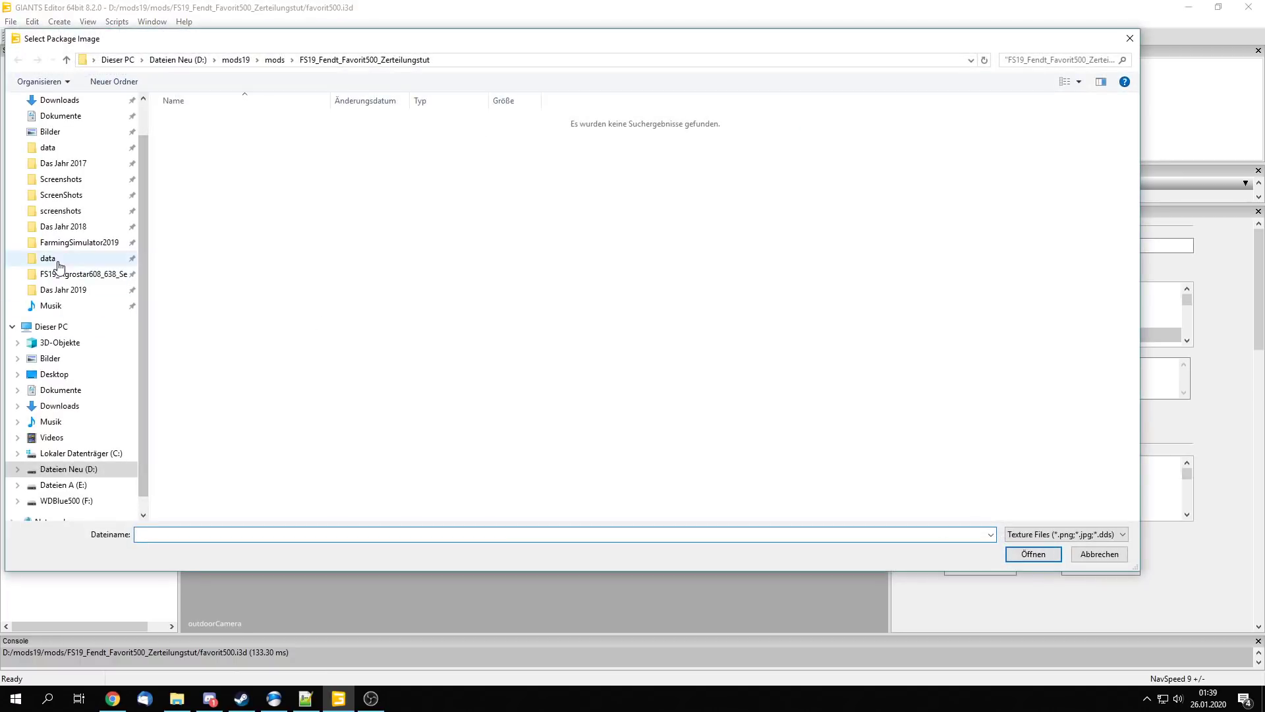
click(47, 258)
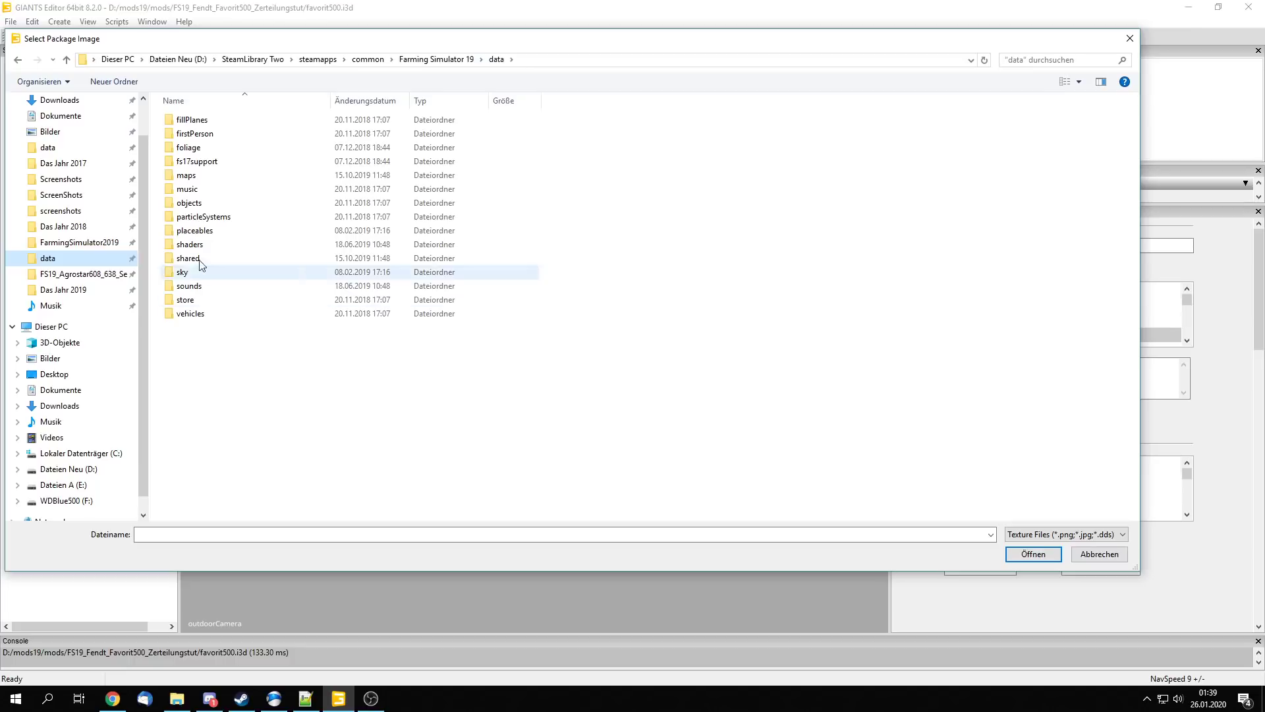
double_click(198, 301)
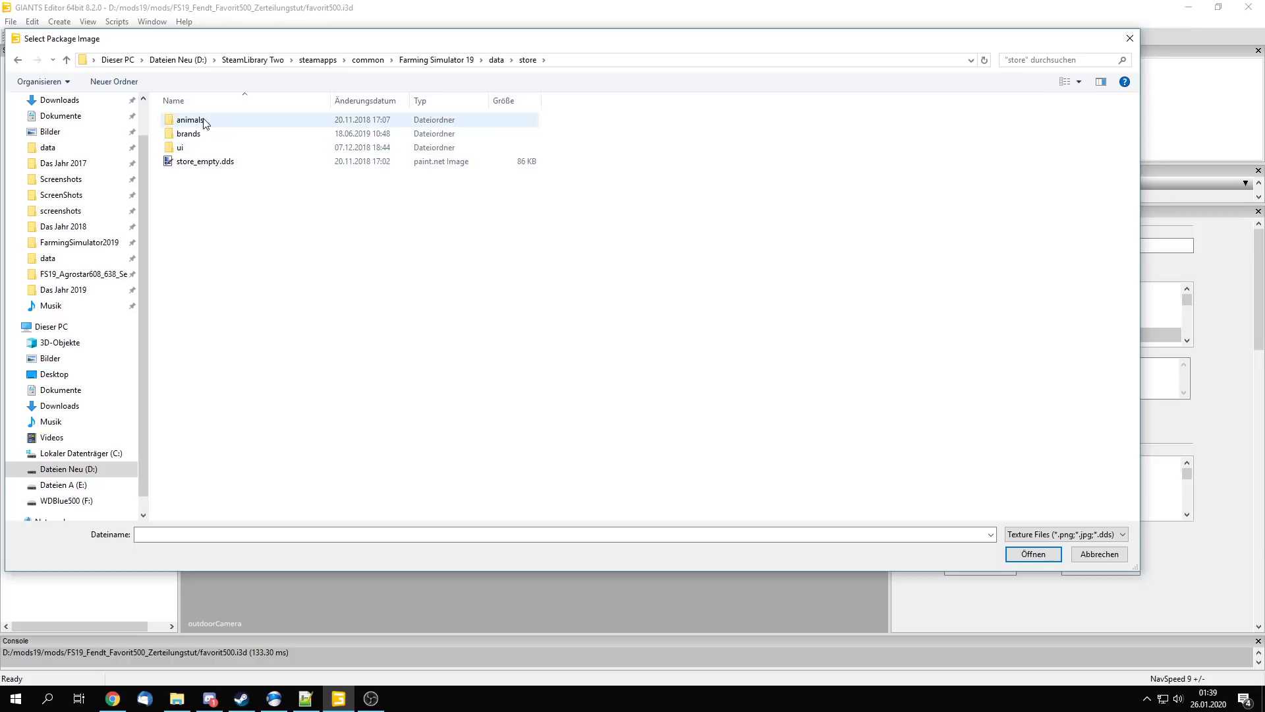
double_click(195, 134)
key(alt+Left)
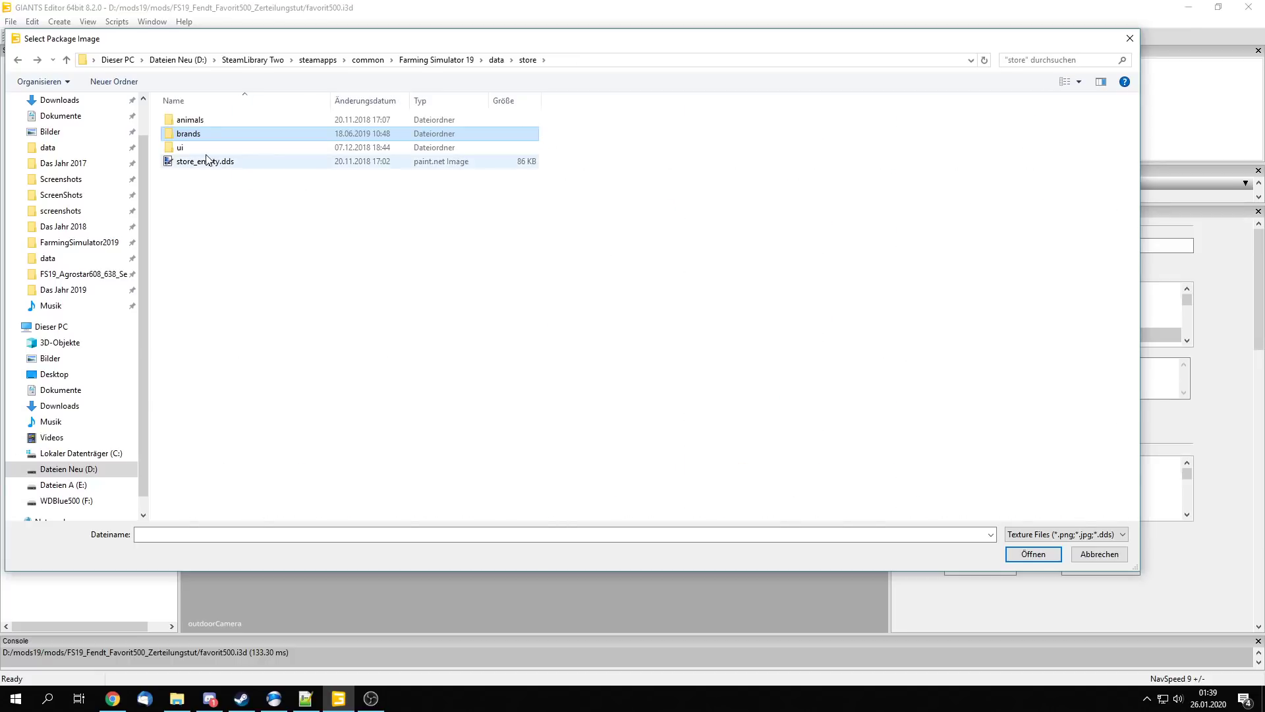
double_click(206, 148)
key(alt+Left)
key(alt+Left)
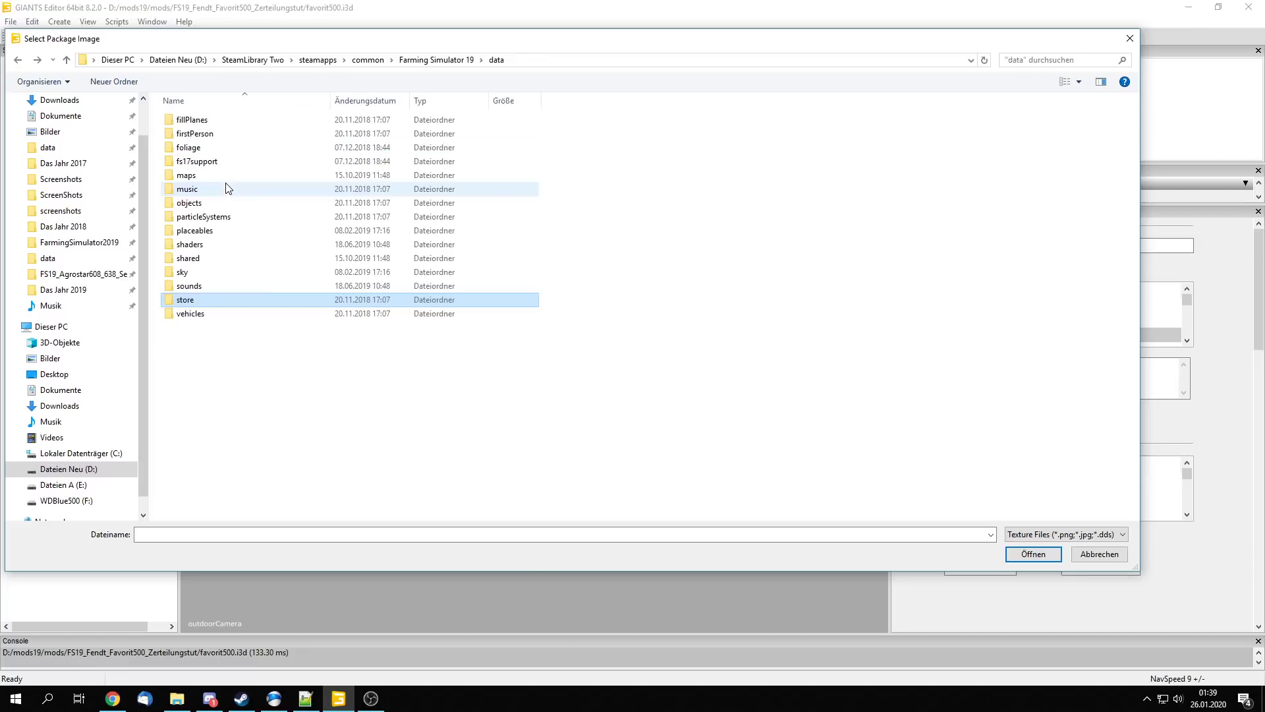
Step: Look through the game's vehicles/fendt and shared folders for an icon image, and leave the store icon unchosen
double_click(191, 312)
scroll(235, 334, down, 20)
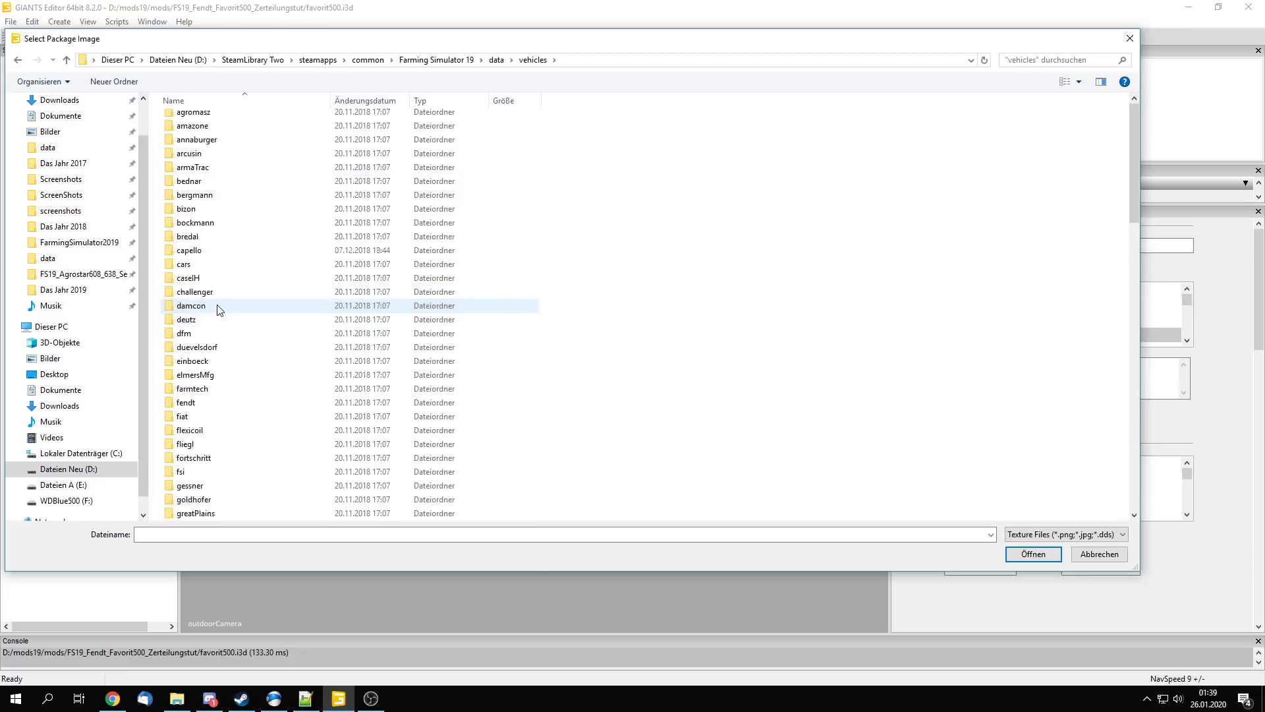
scroll(236, 335, up, 20)
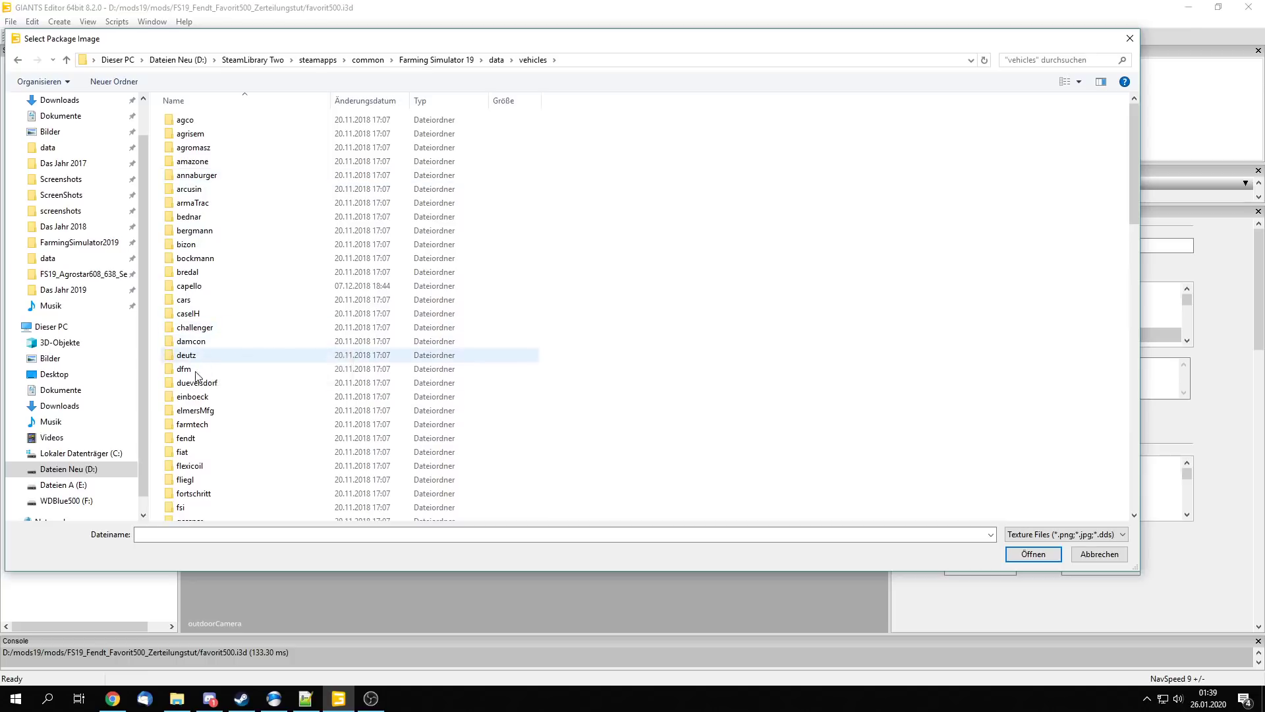
double_click(197, 439)
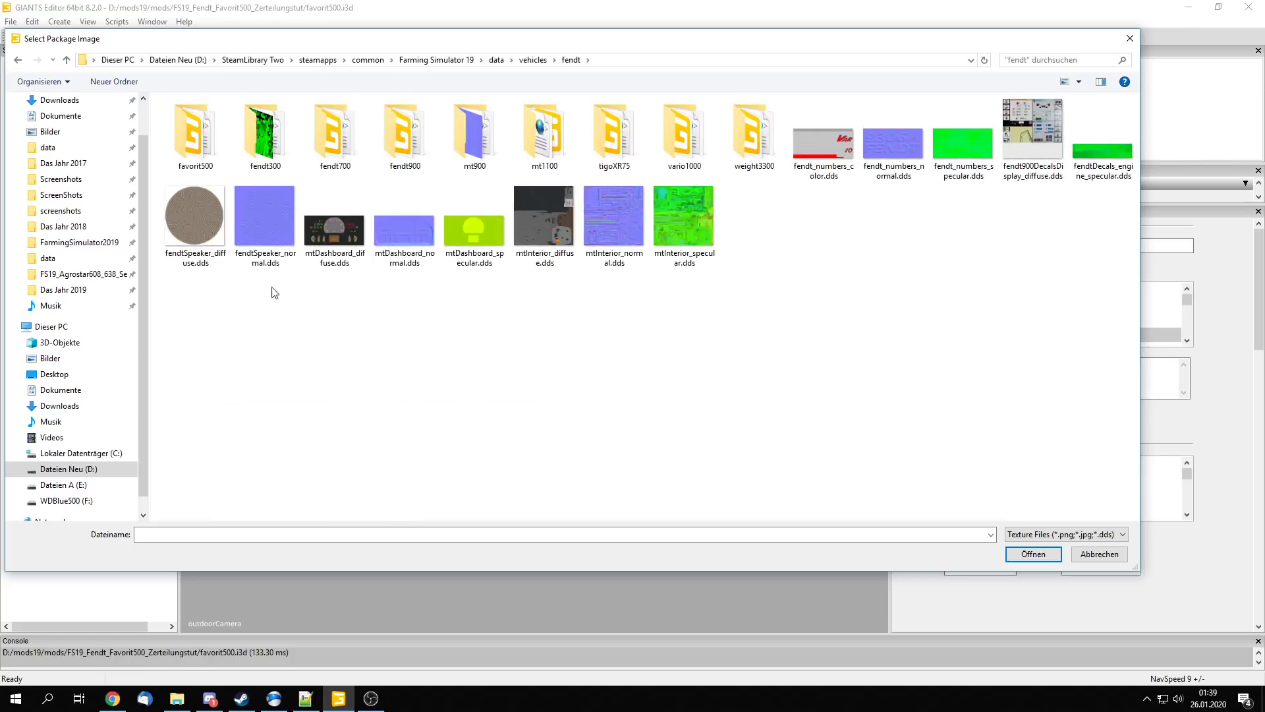
key(alt+Left)
key(alt+Up)
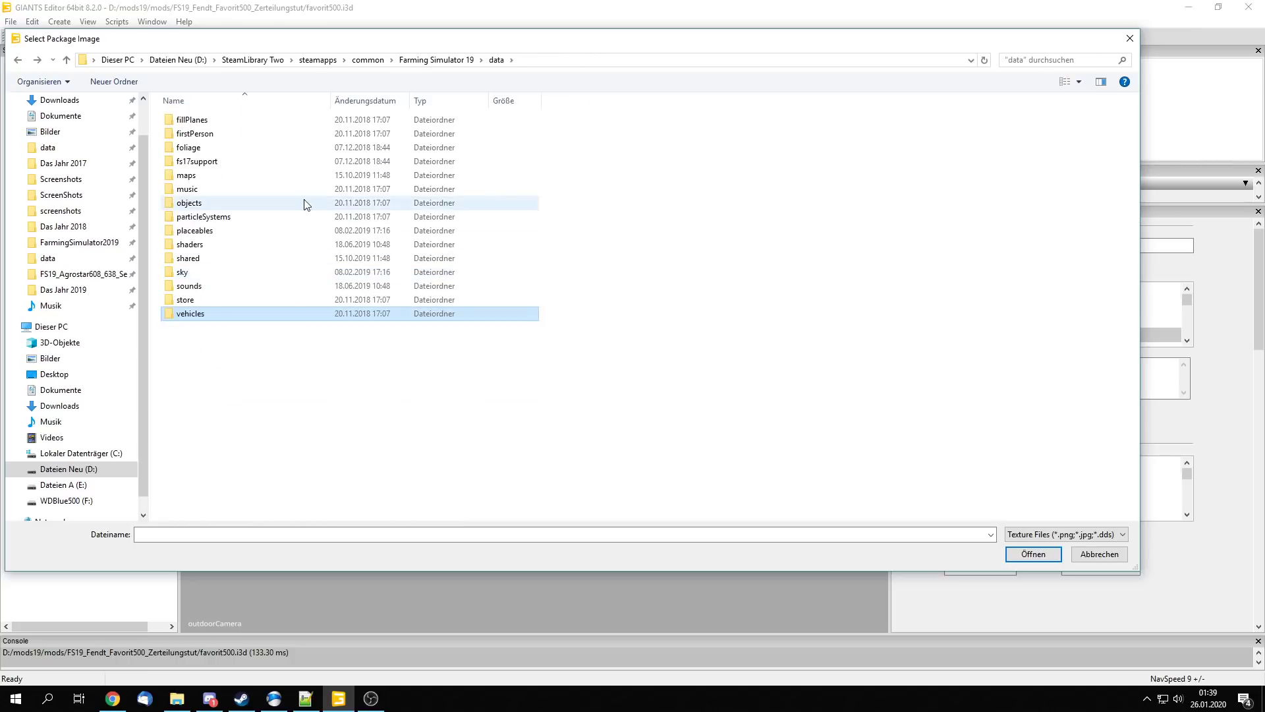
double_click(192, 258)
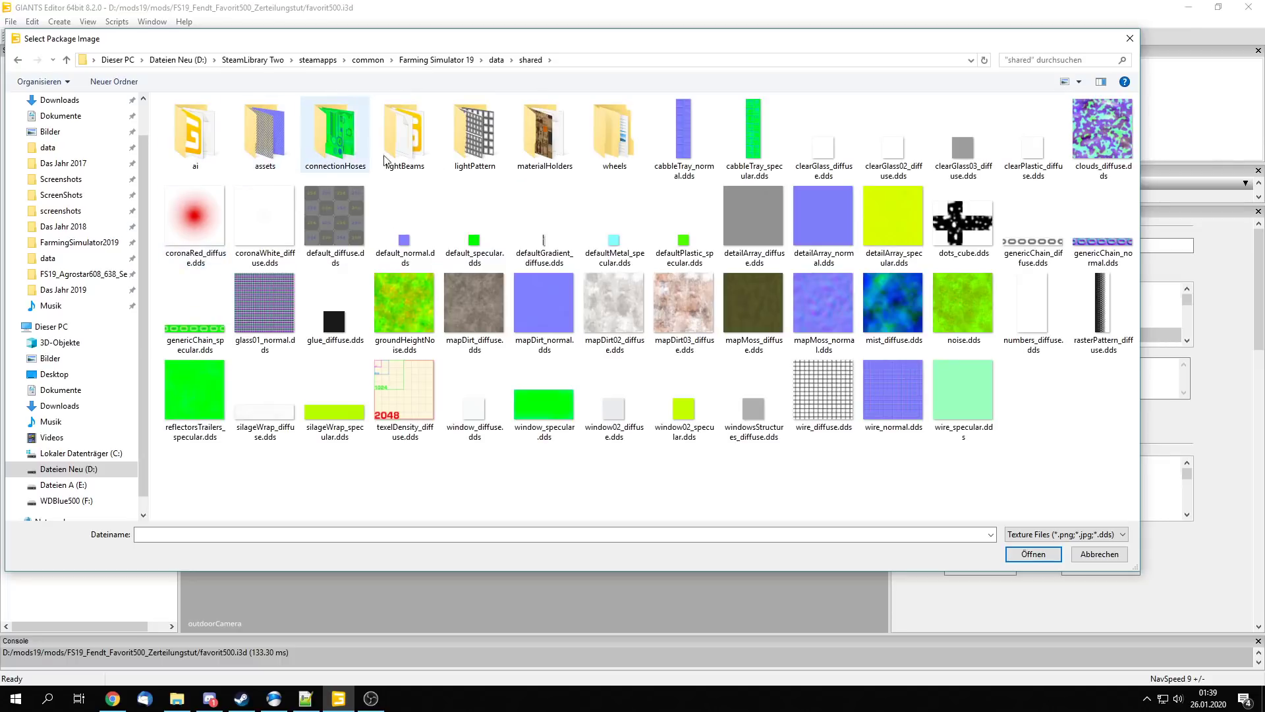
key(alt+Up)
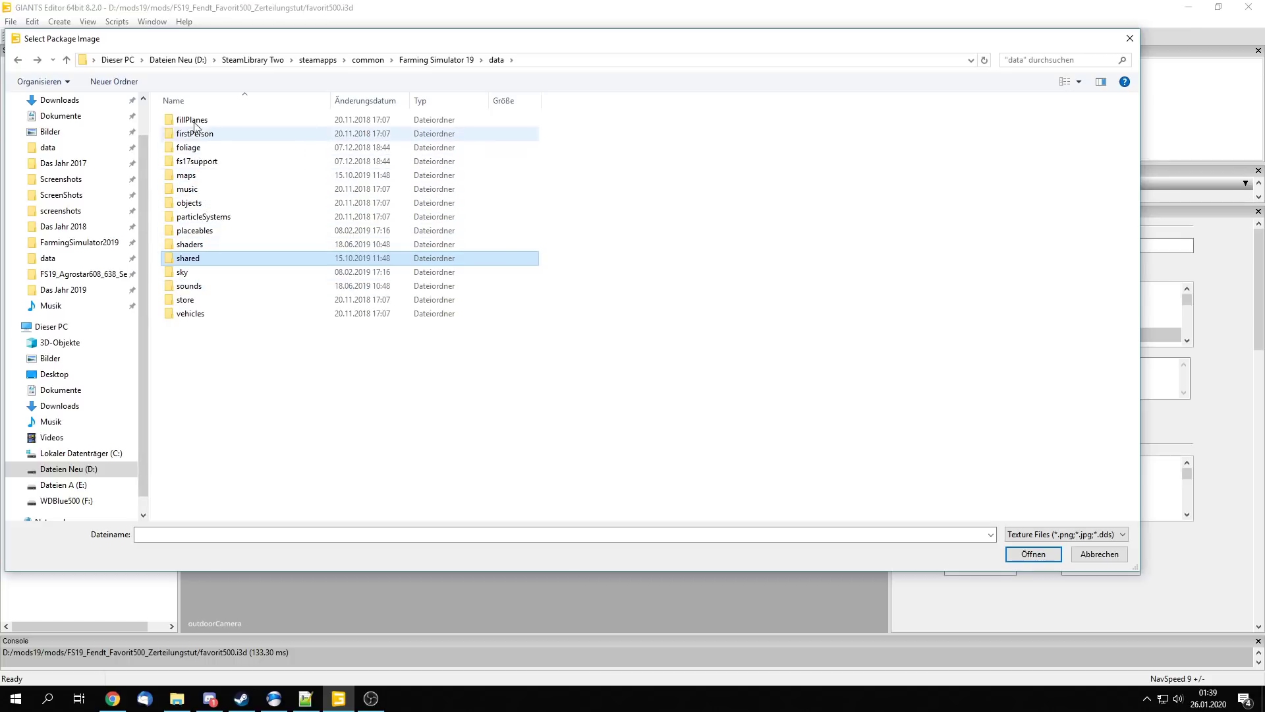
click(1099, 554)
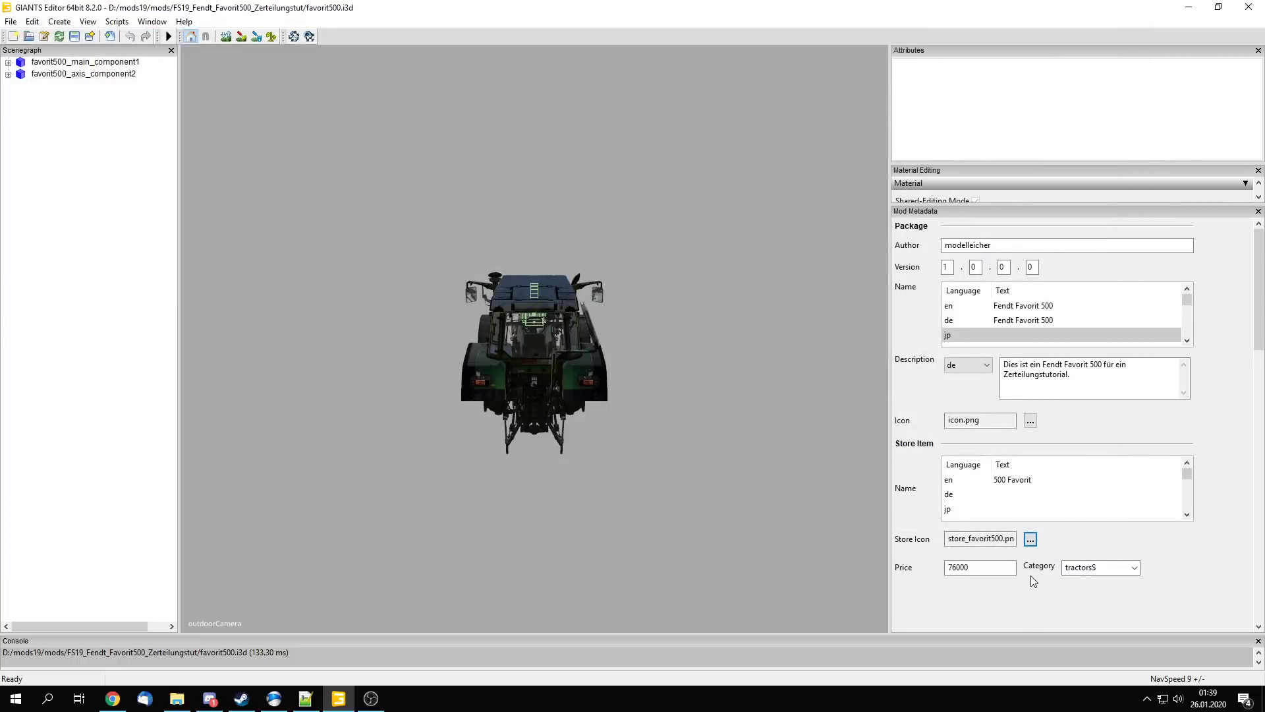
Step: Save the favorit500.i3d scene with its metadata and close GIANTS Editor
drag(1015, 568, 920, 568)
click(995, 568)
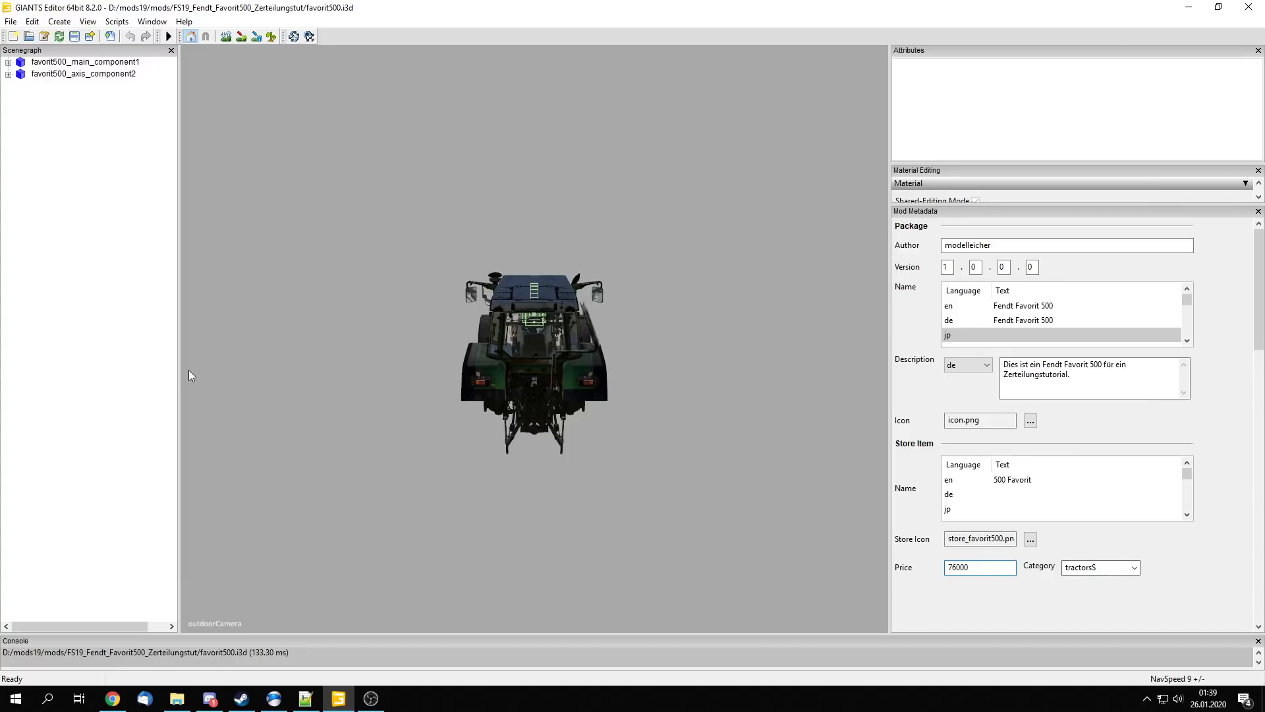
click(251, 319)
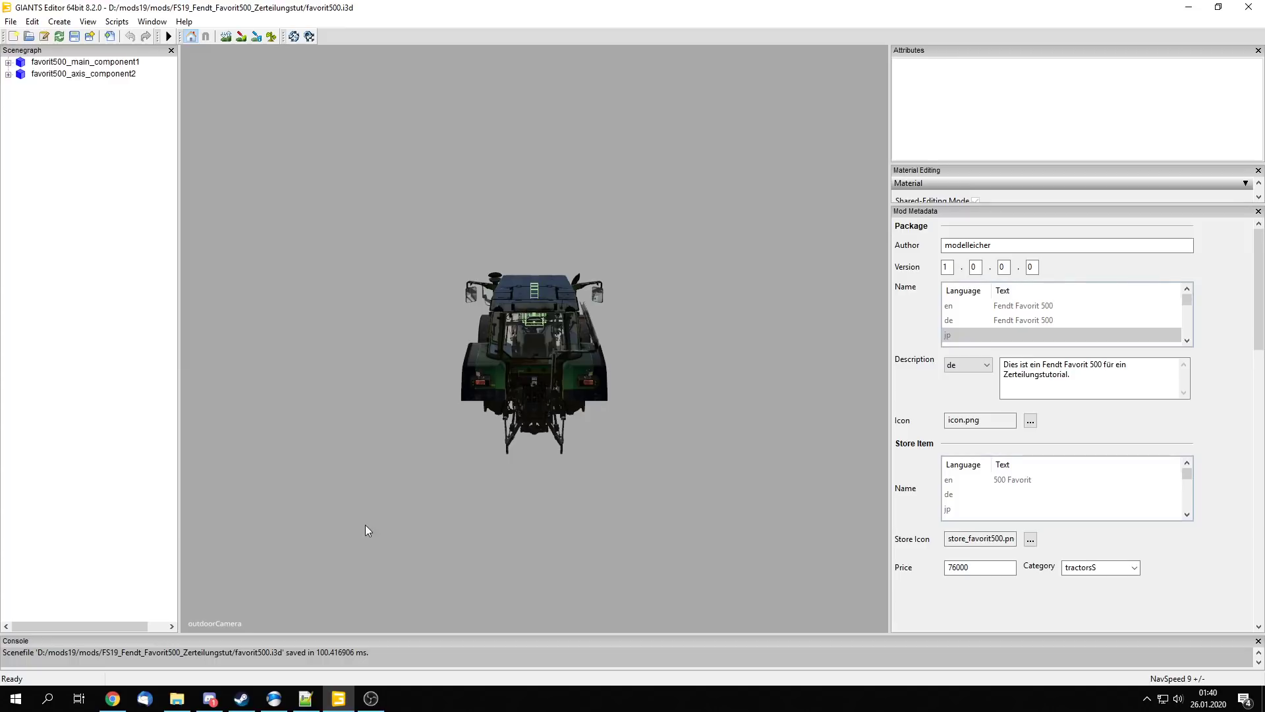
click(1249, 6)
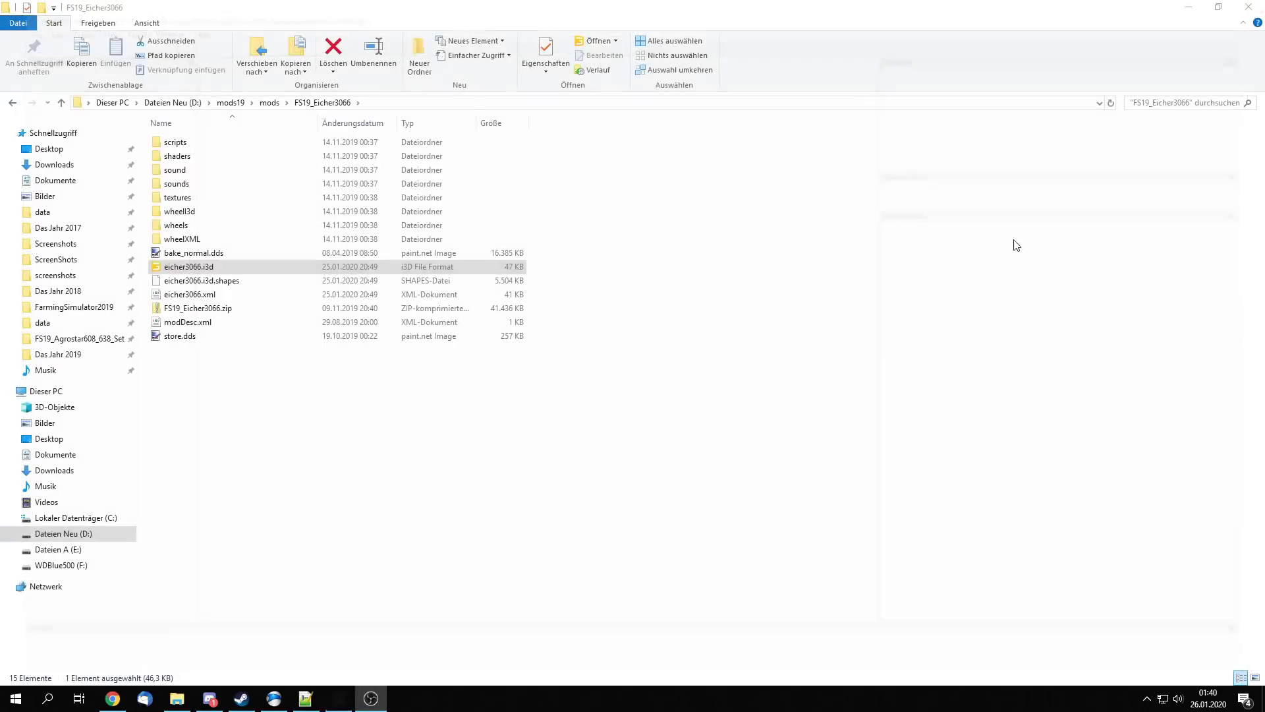
Step: In File Explorer, go to the mod folder FS19_Fendt_Favorit500_Zerteilungstut and open its modDesc.xml in Notepad++
click(271, 103)
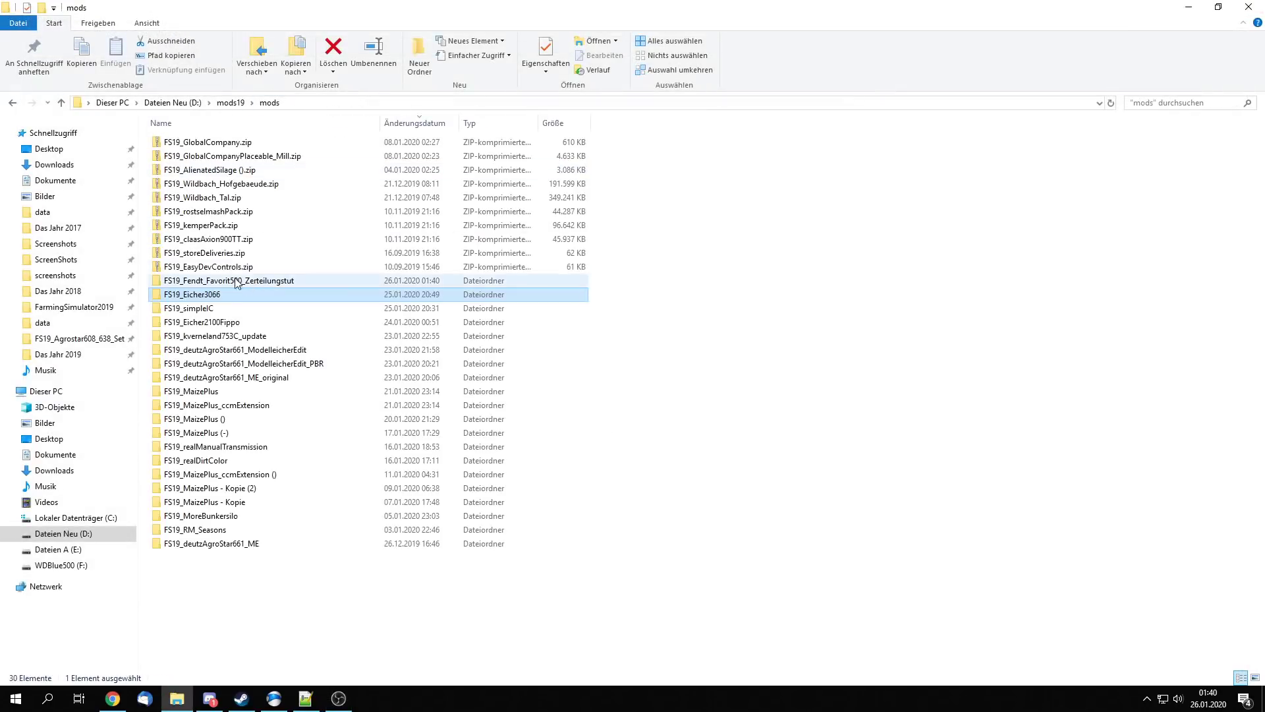
double_click(224, 281)
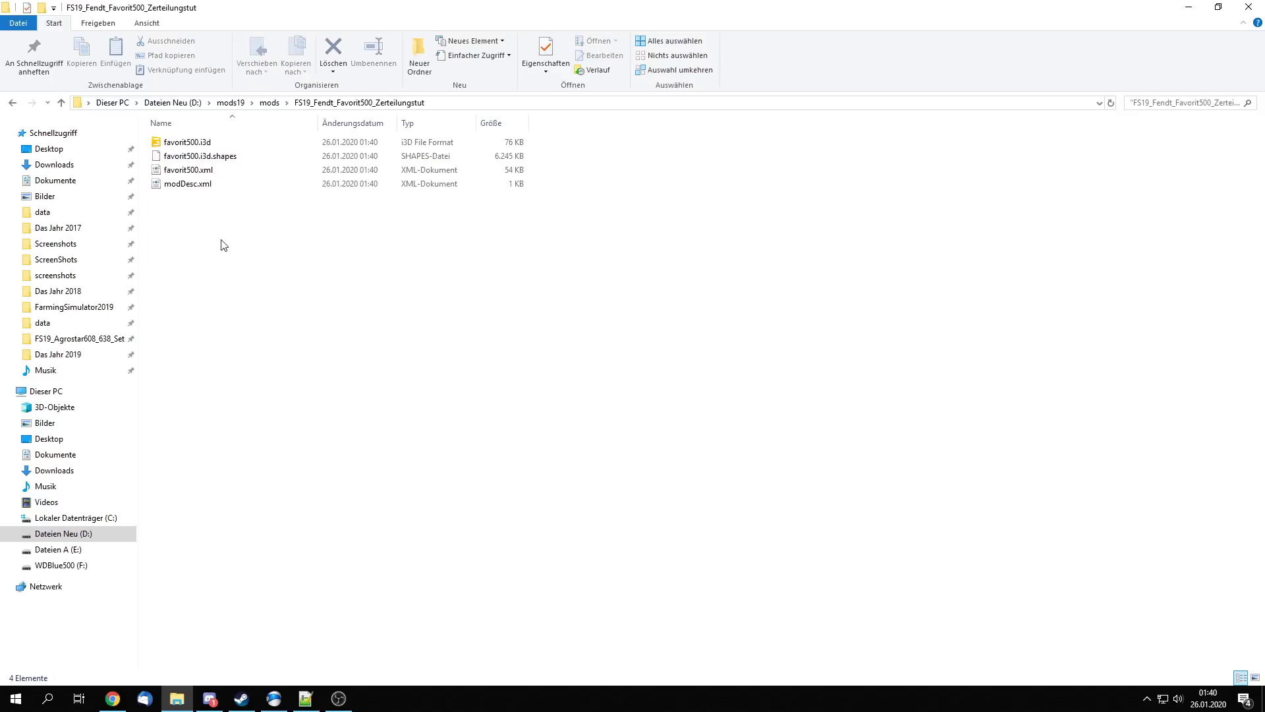
click(201, 142)
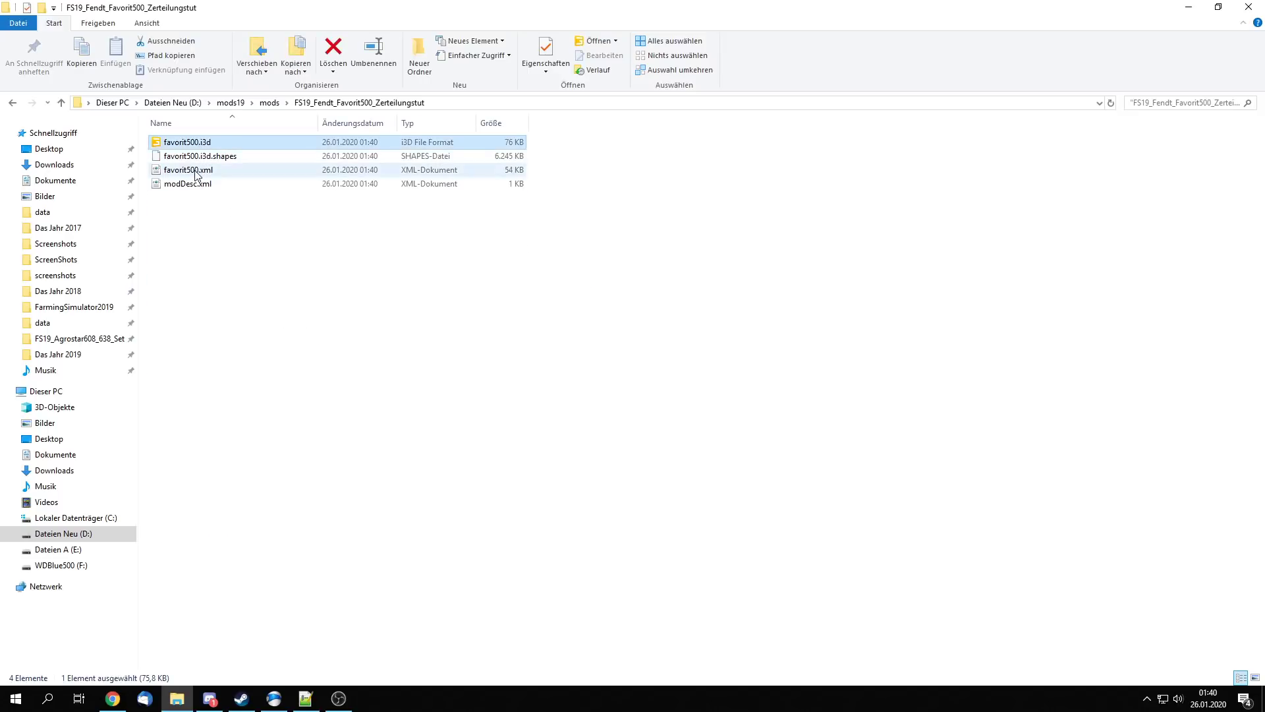
click(194, 188)
right_click(206, 187)
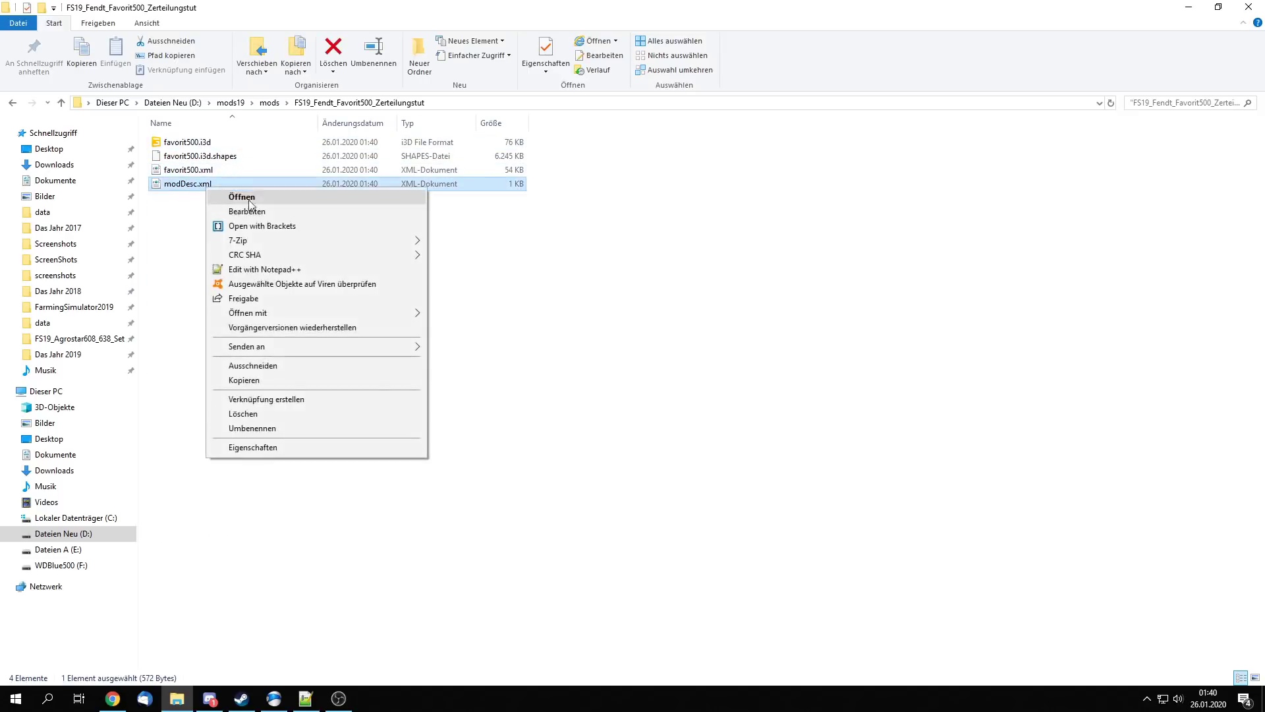
click(281, 270)
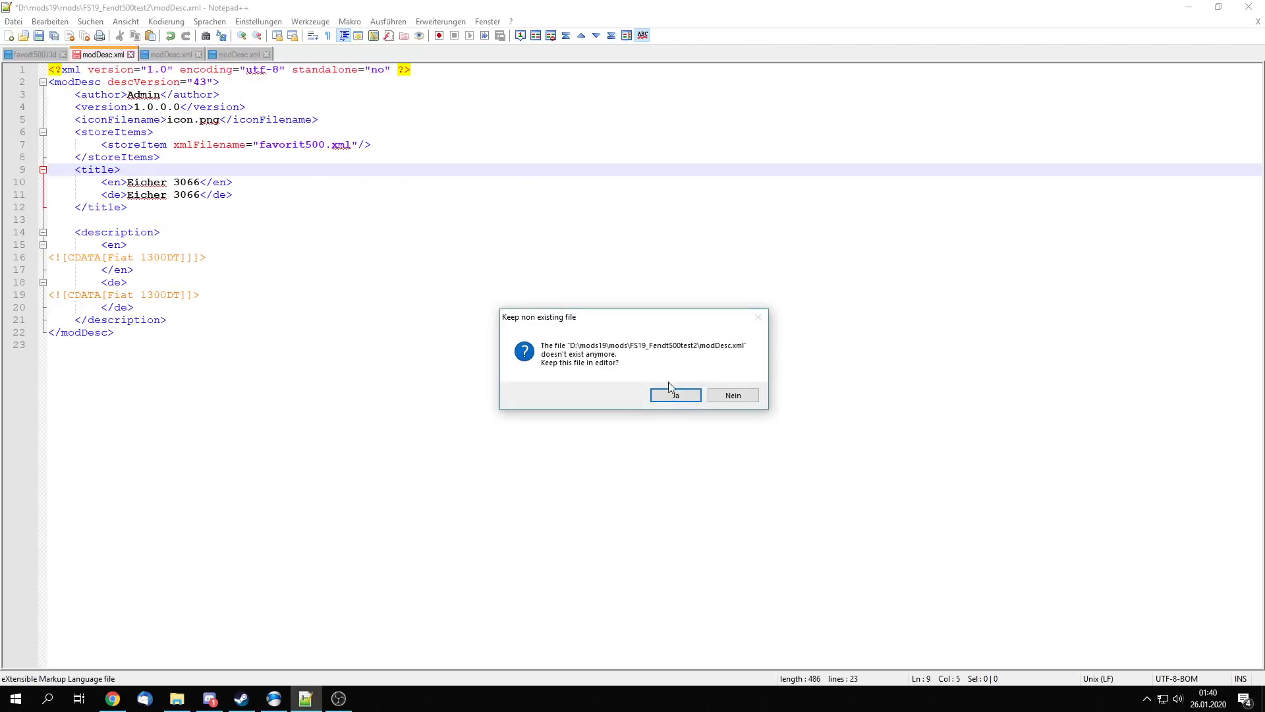
Step: Drop the no longer existing files from the editor and close the FS19_Eicher3066 modDesc.xml
click(732, 395)
click(730, 398)
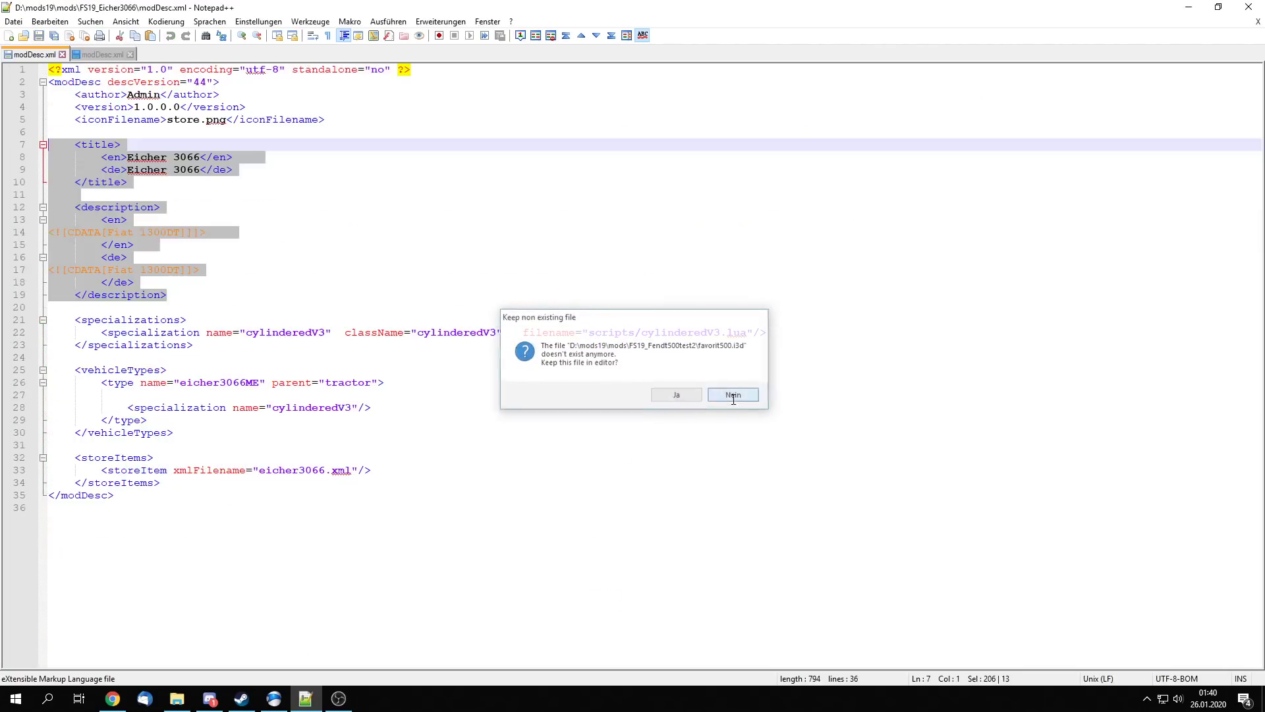
click(730, 397)
click(78, 57)
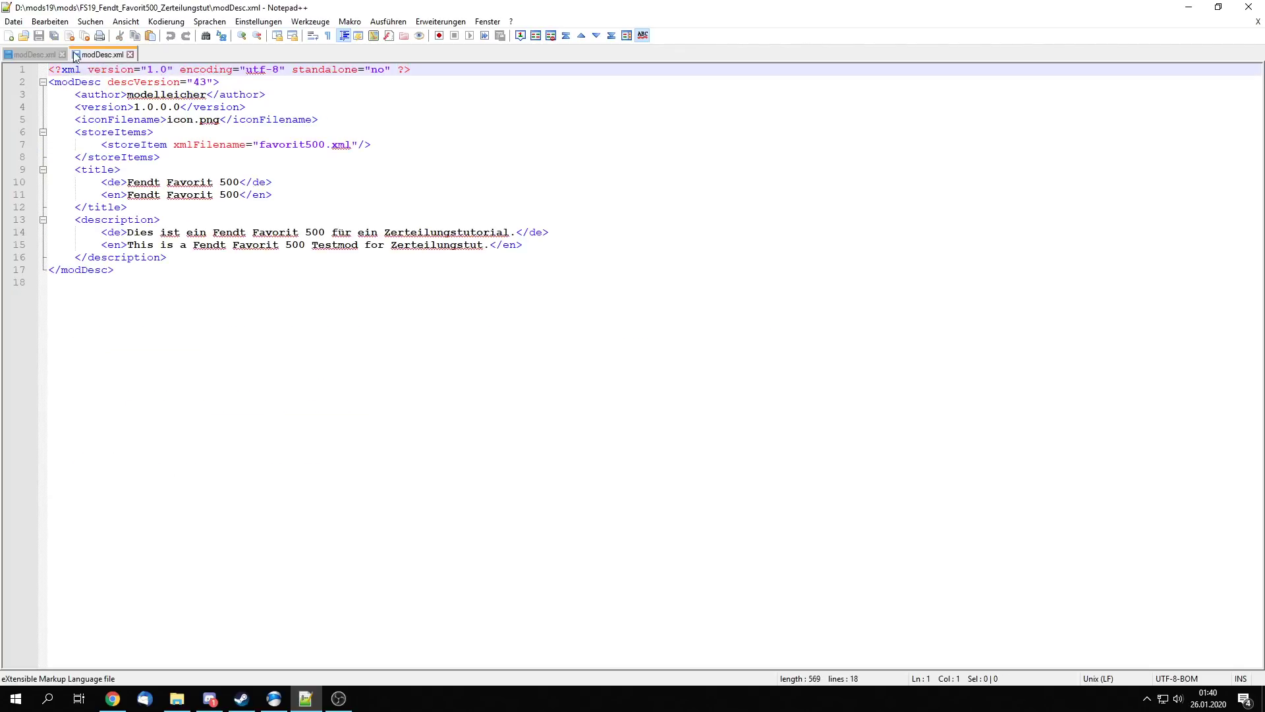
click(62, 54)
Step: Add a <multiplayer supported="true" /> line below the iconFilename entry in modDesc.xml and save the file
click(229, 255)
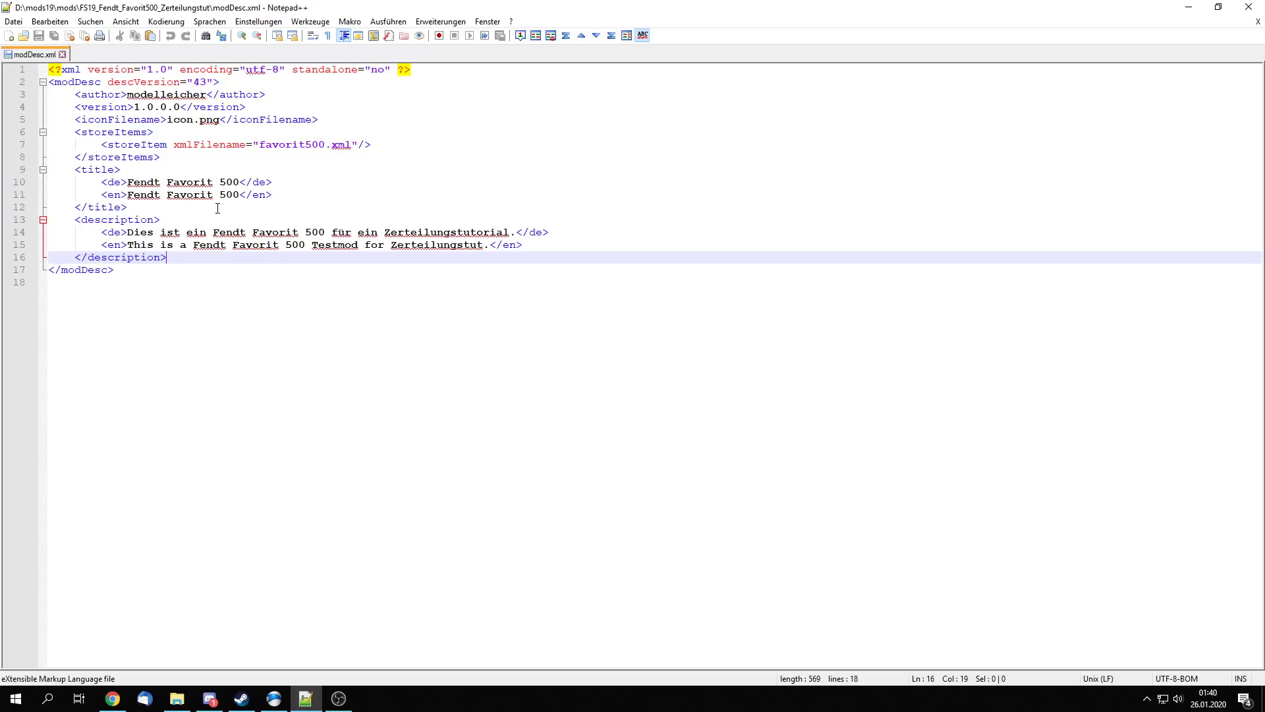
click(356, 118)
key(Return)
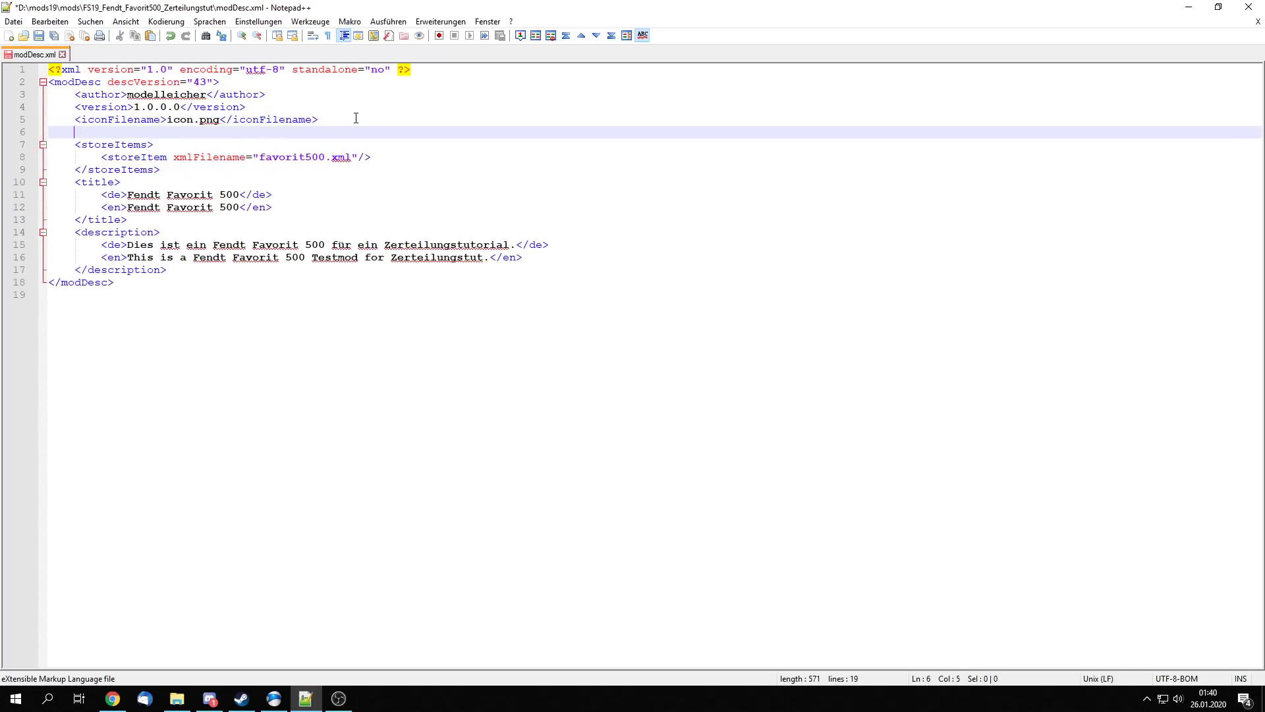
text(<multiplayer suppor)
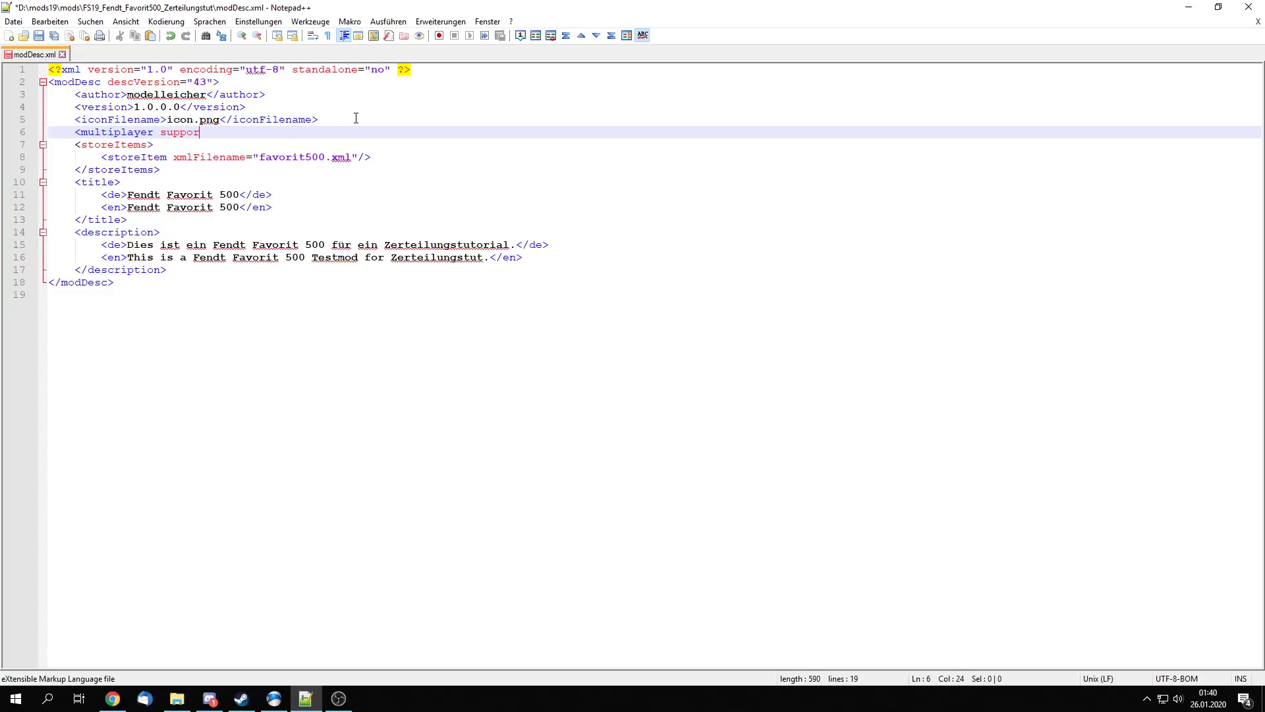
text(ted="true" />)
key(ctrl+s)
click(277, 183)
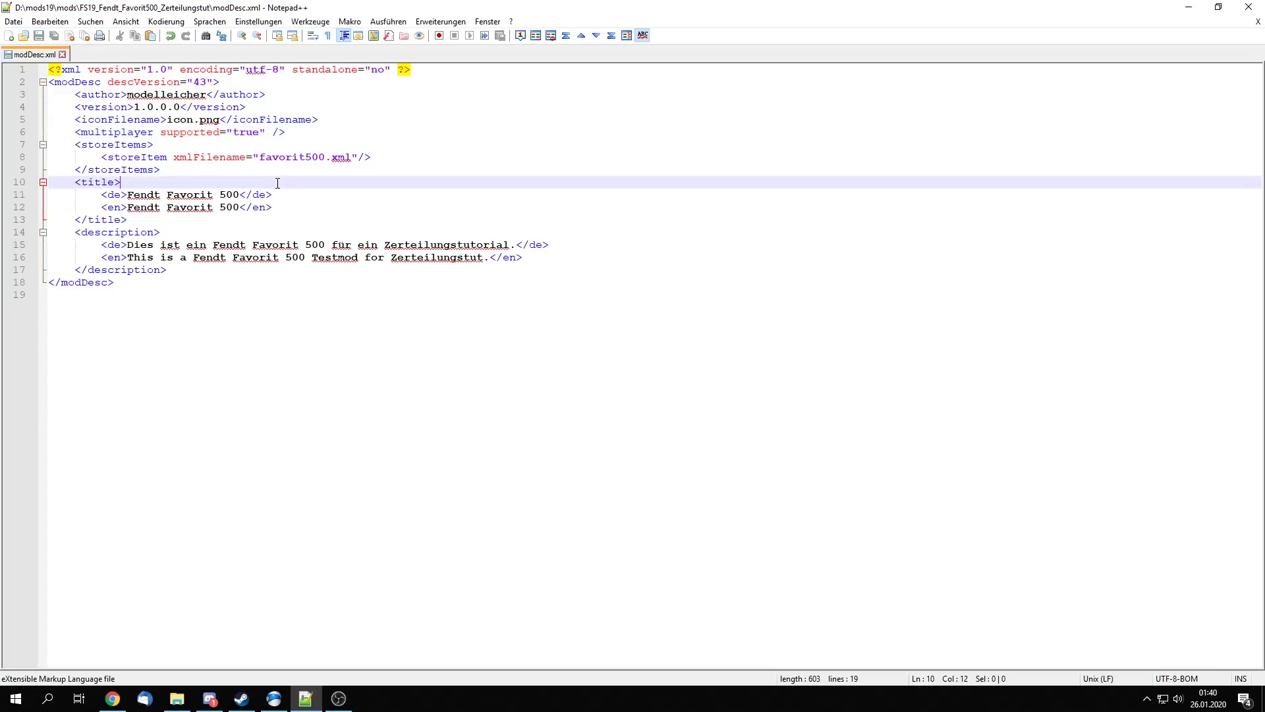
Step: Set the descVersion of modDesc.xml to 46 and save the file
click(136, 132)
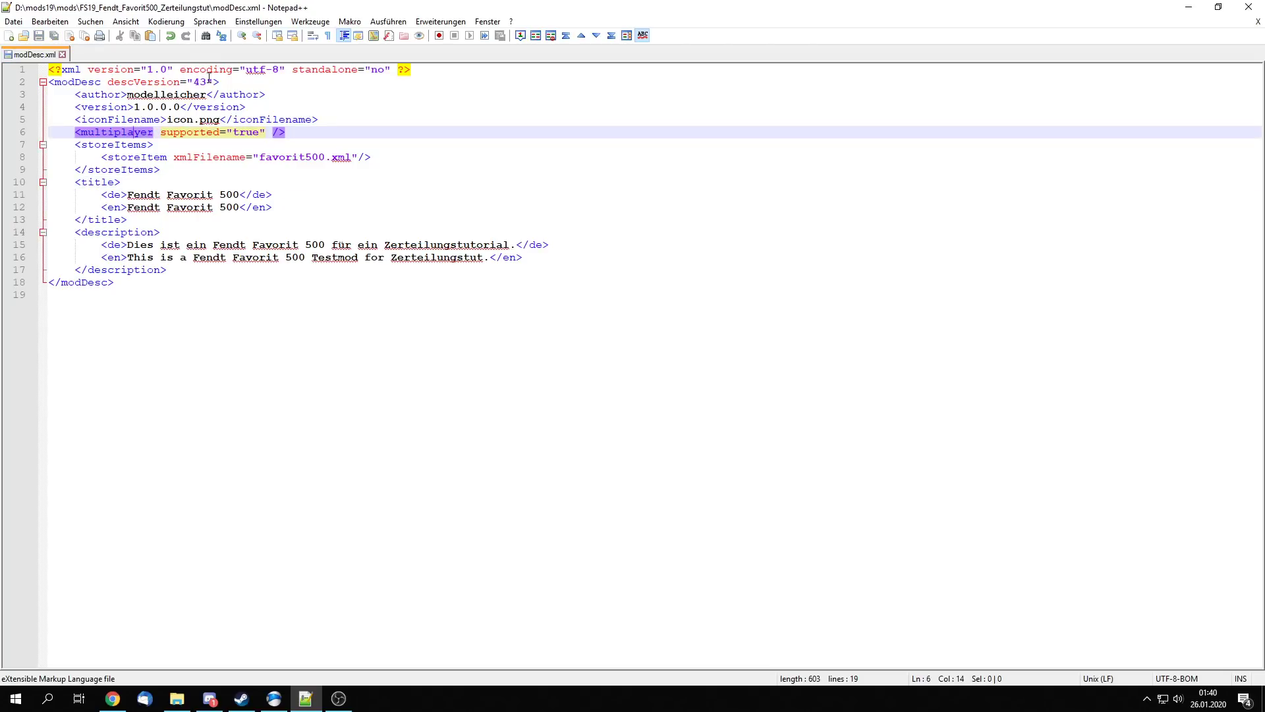
drag(208, 82, 202, 85)
text(6)
key(ctrl+s)
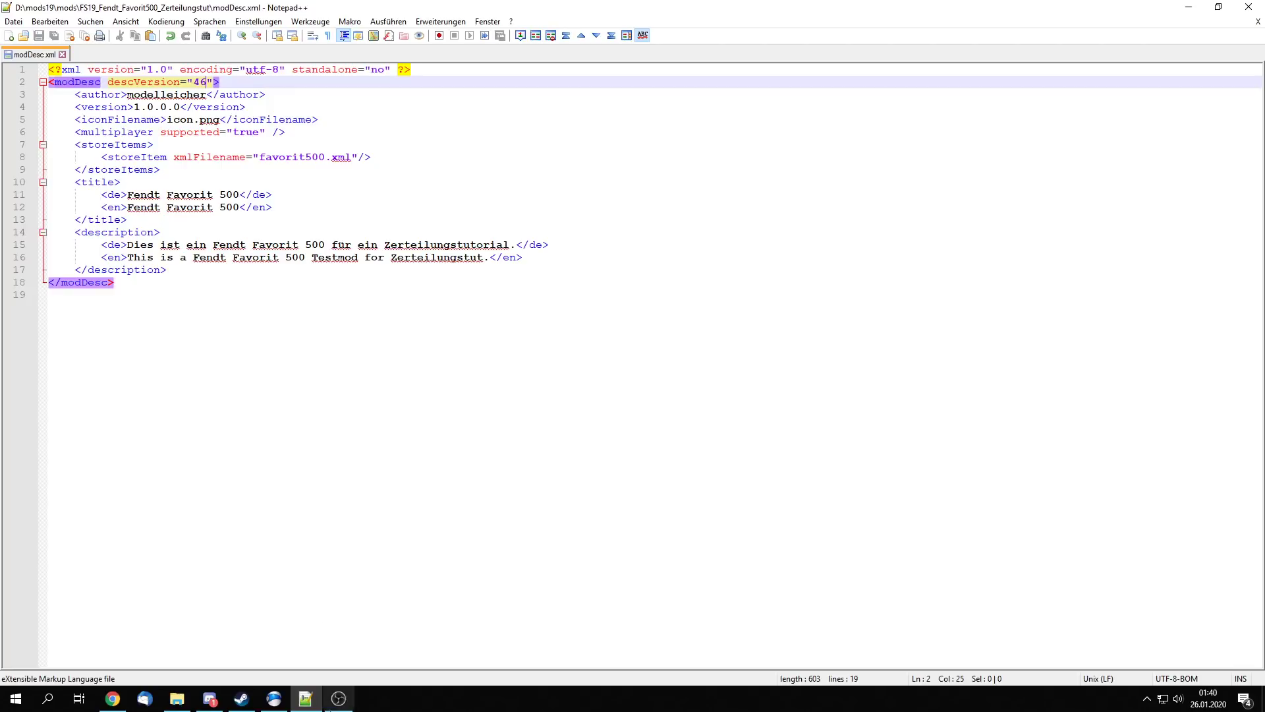
Step: Open favorit500.xml from the mod folder in Notepad++ and look through its store data and wheel configurations
key(alt+Tab)
right_click(197, 169)
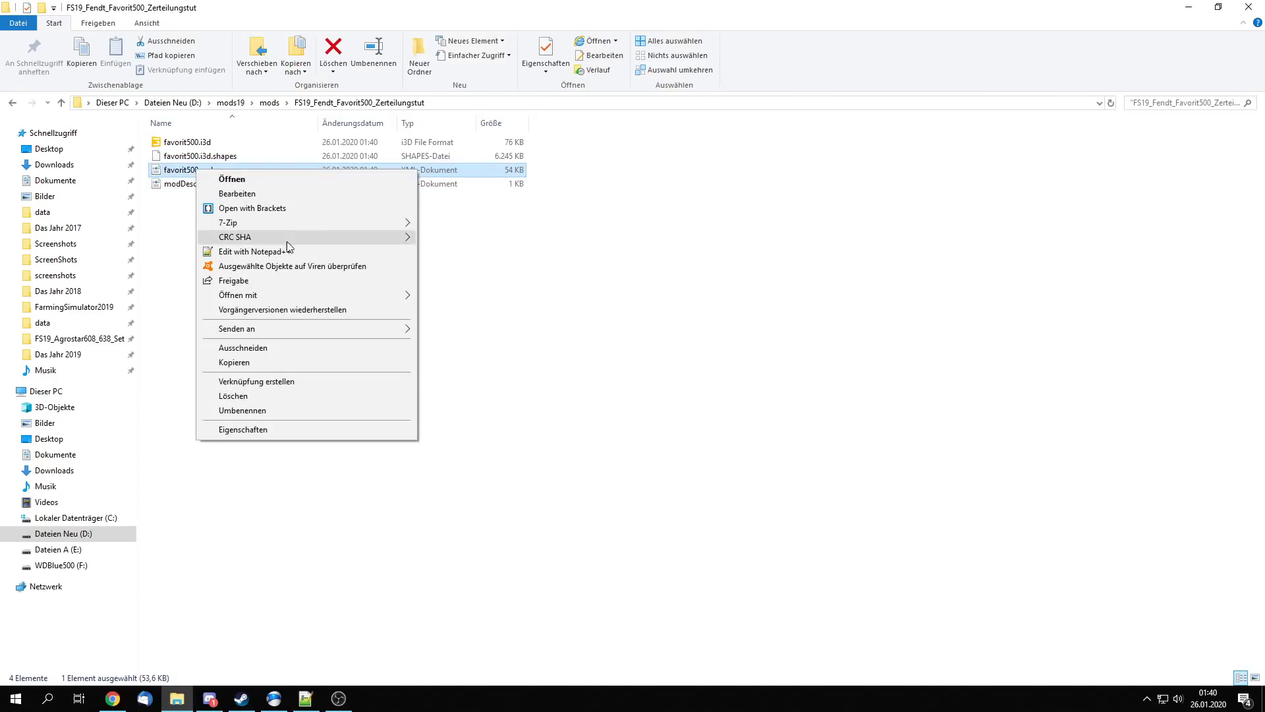
click(224, 248)
scroll(208, 378, down, 15)
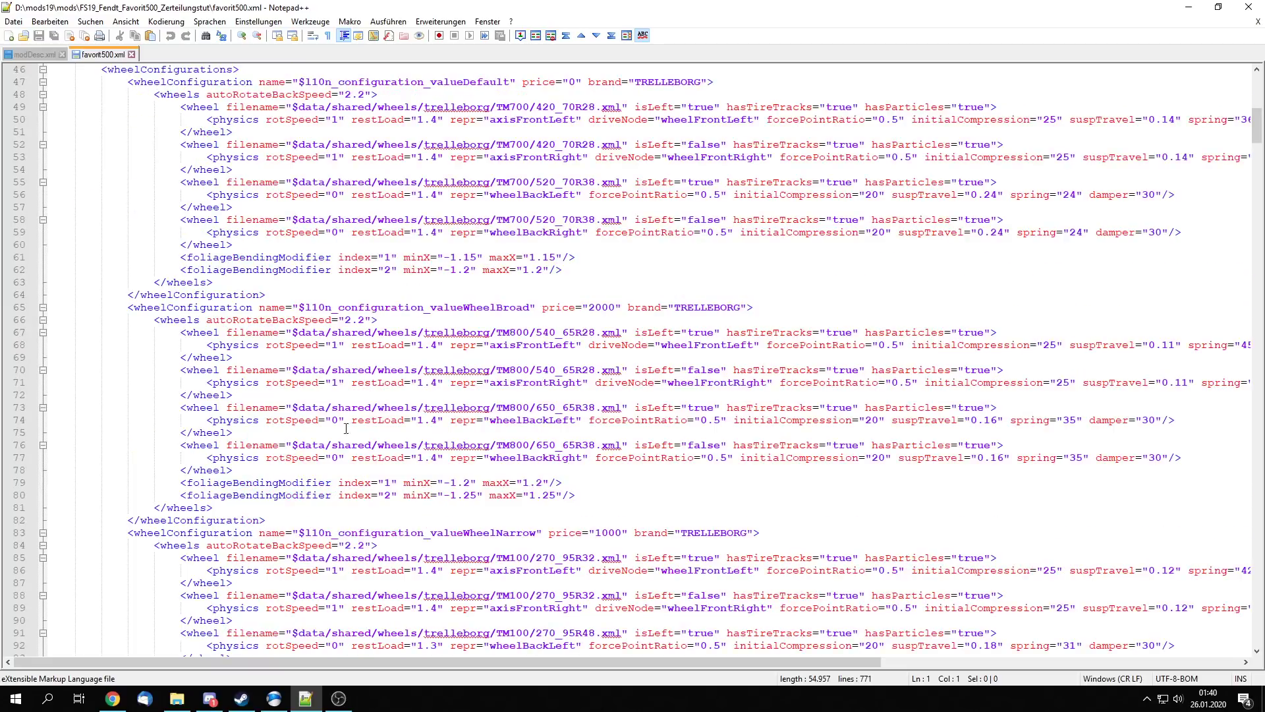
scroll(301, 463, up, 15)
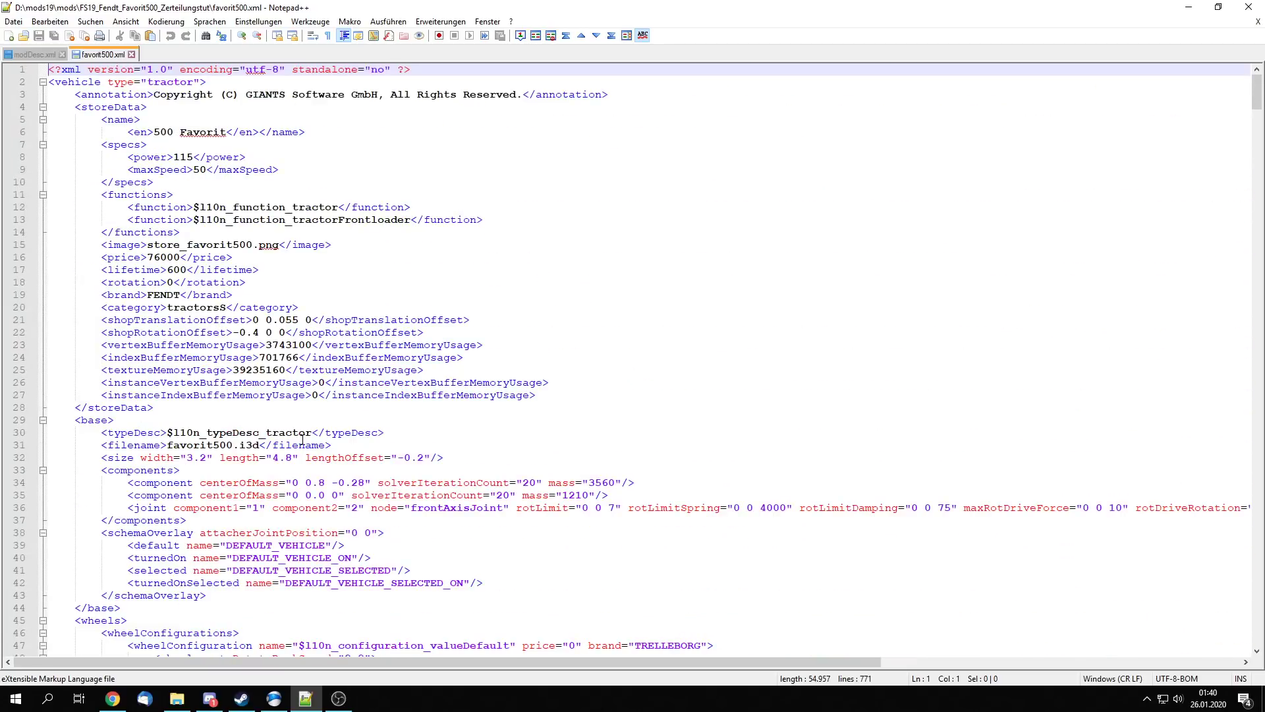